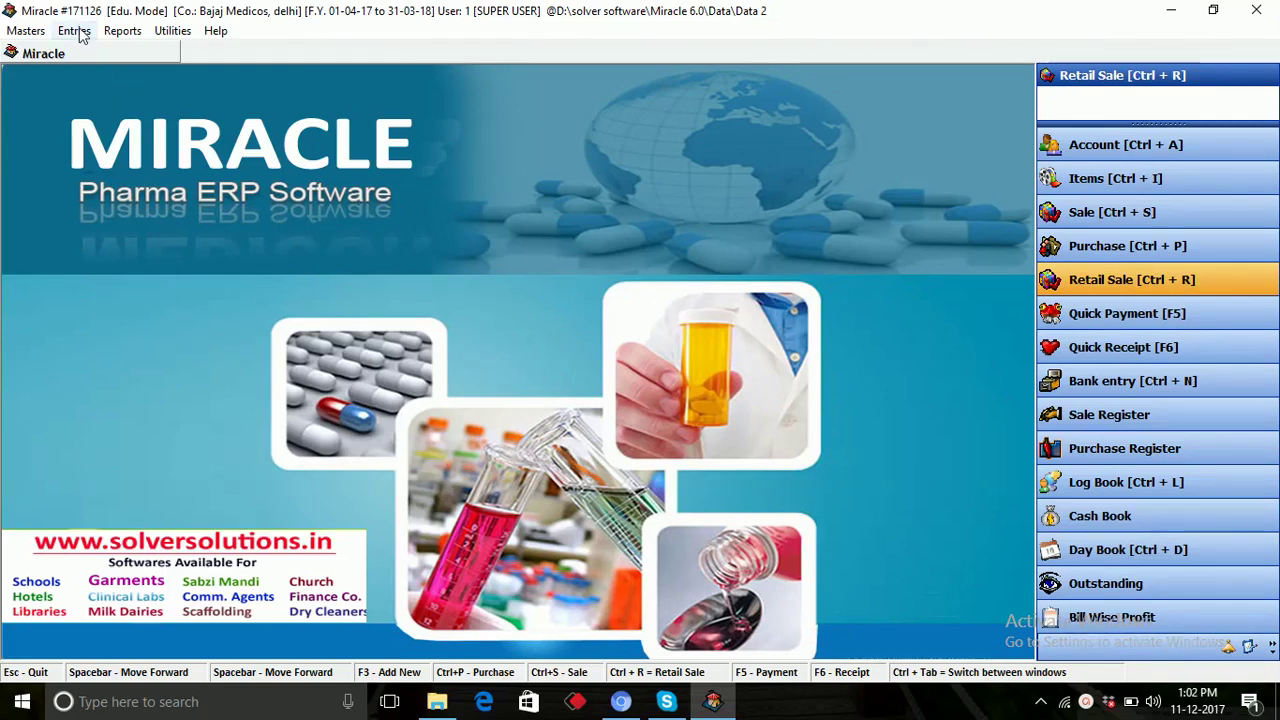
Start a new Retail Sale bill 1 on Cash terms and reach the Enter Customer Details form.
click(76, 31)
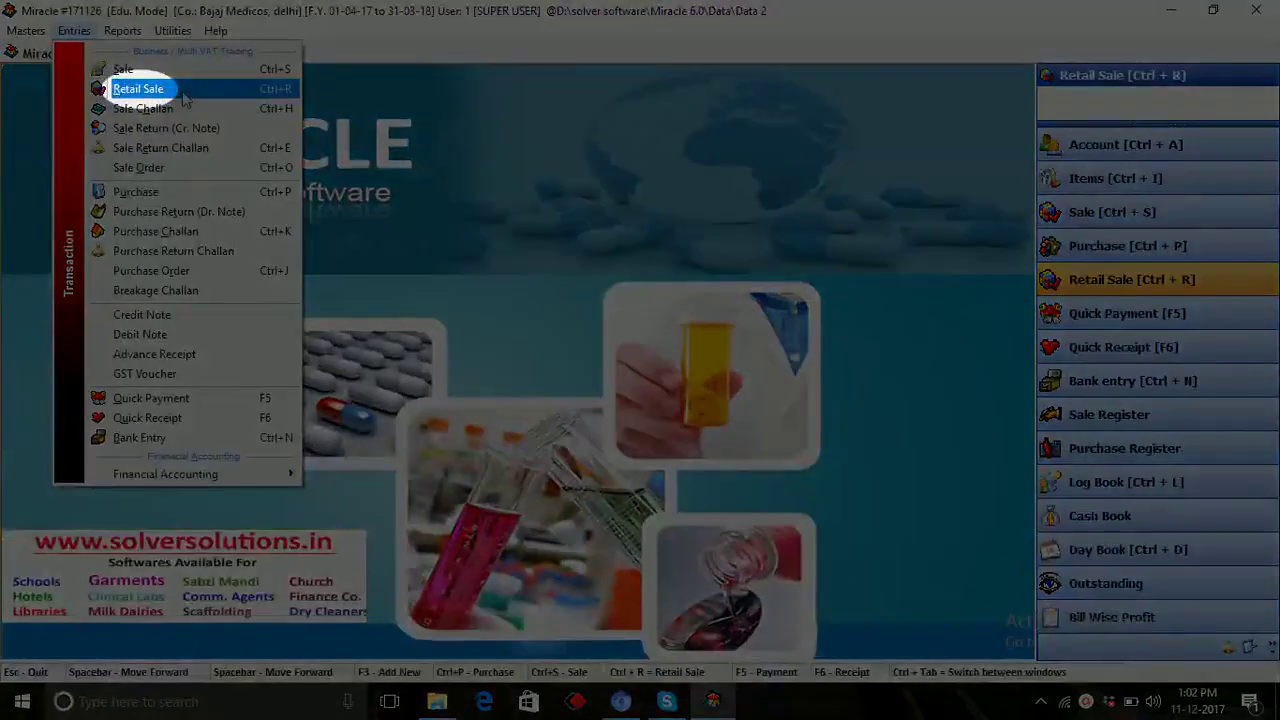
click(175, 90)
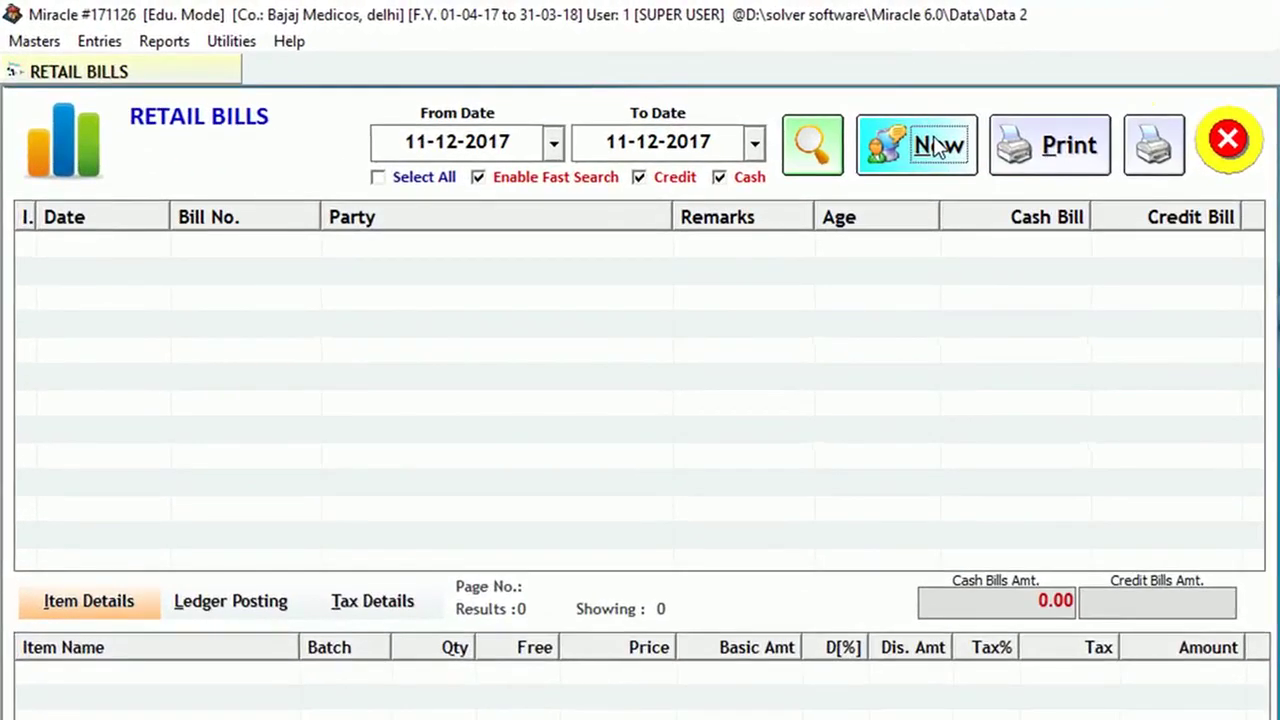
click(706, 110)
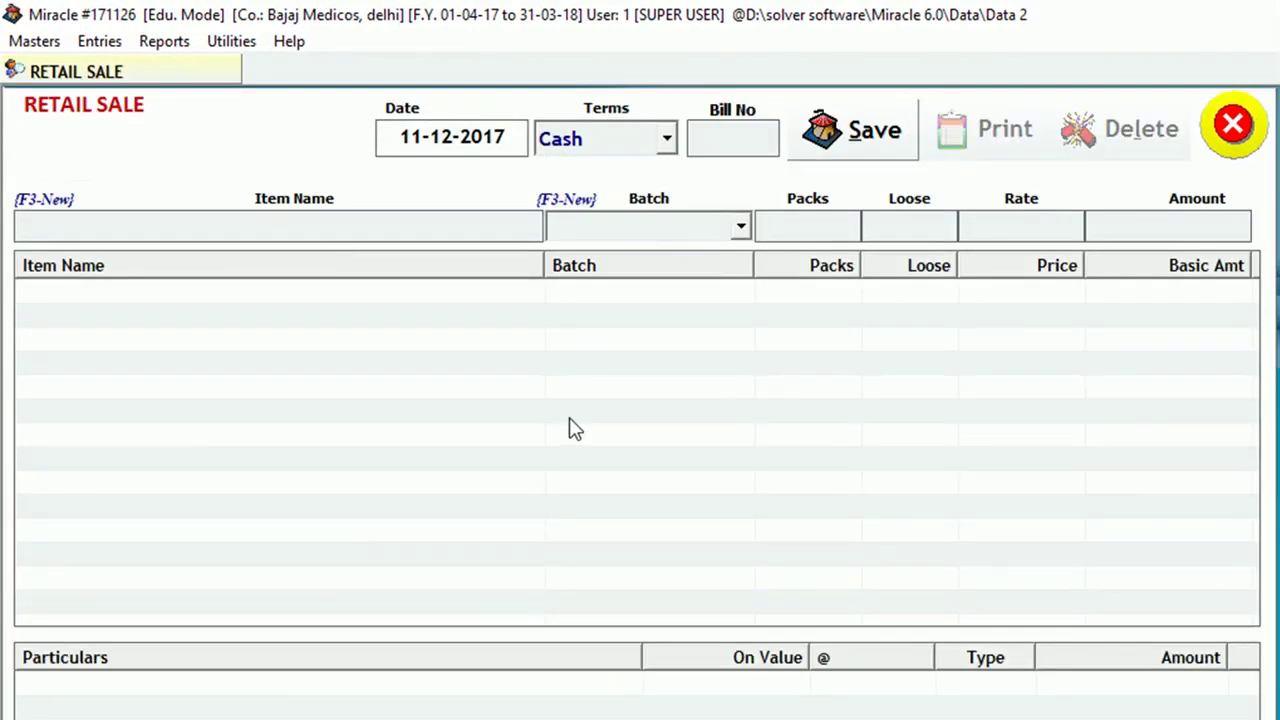
key(Return)
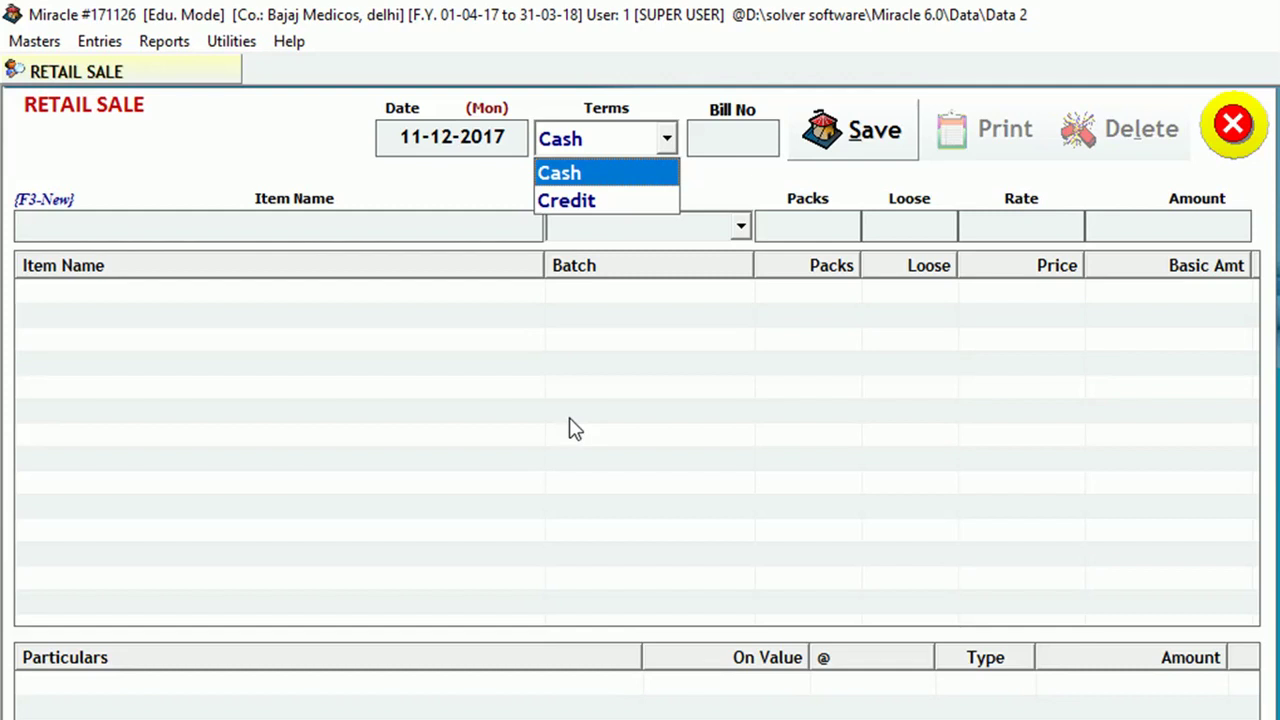
key(Return)
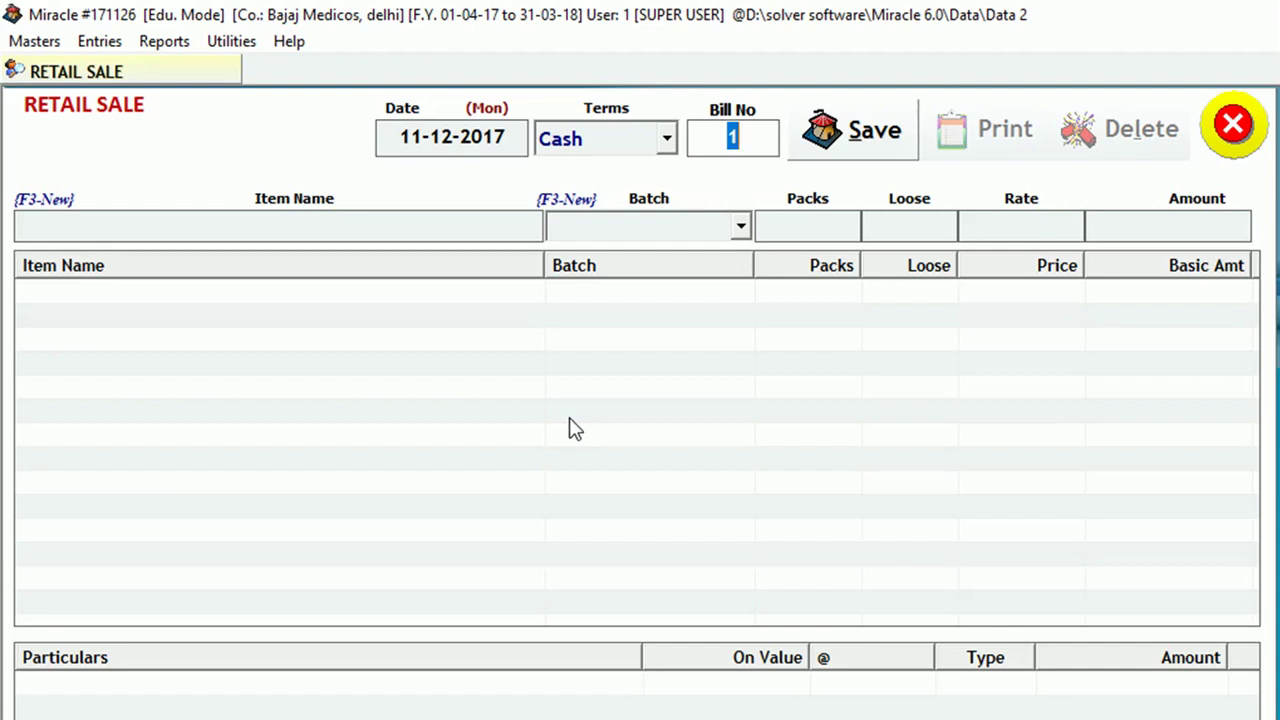
key(Return)
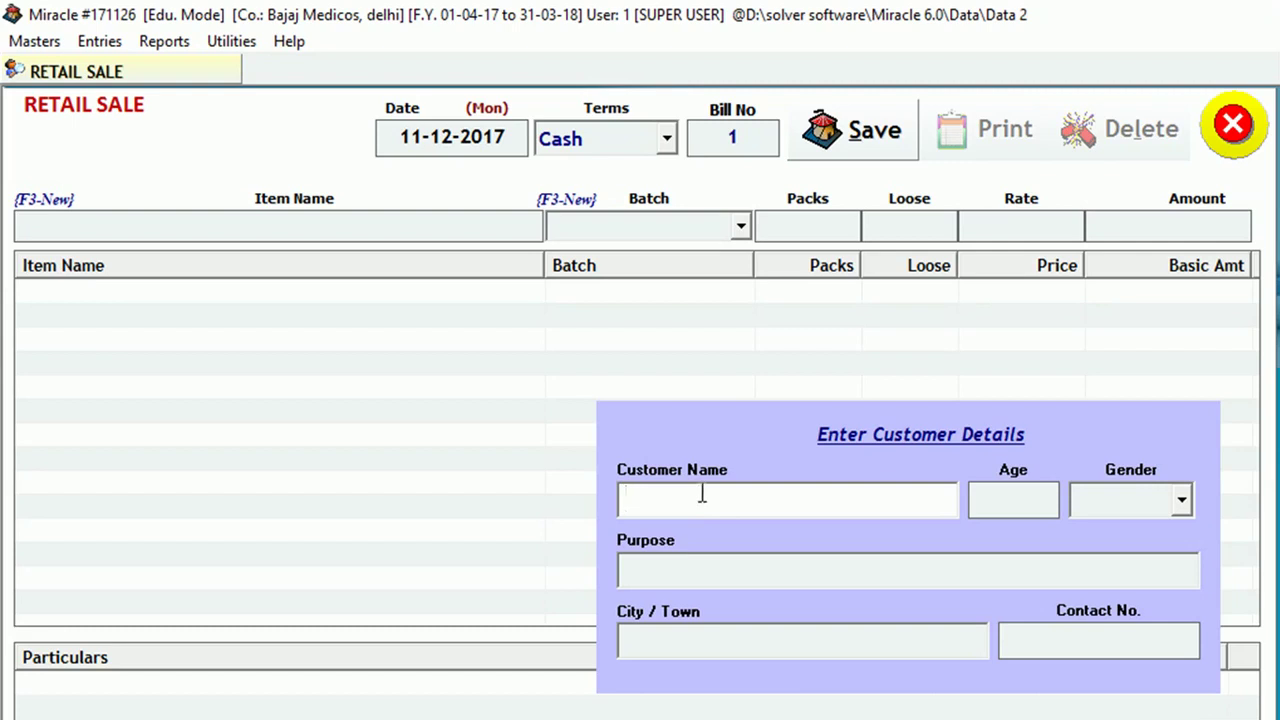
Enter the customer's name, age 26, purpose Fever and city Delhi, leaving the contact number blank.
text(raman)
key(Return)
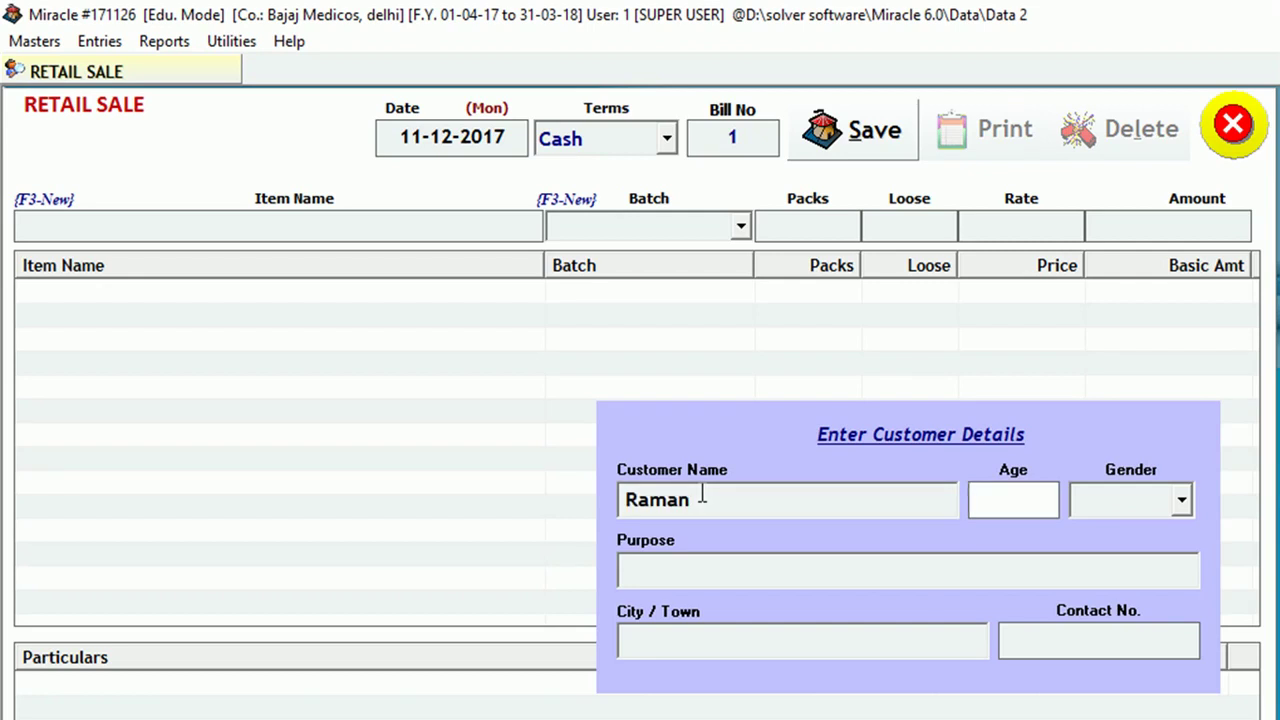
text(26)
key(Return)
key(Return)
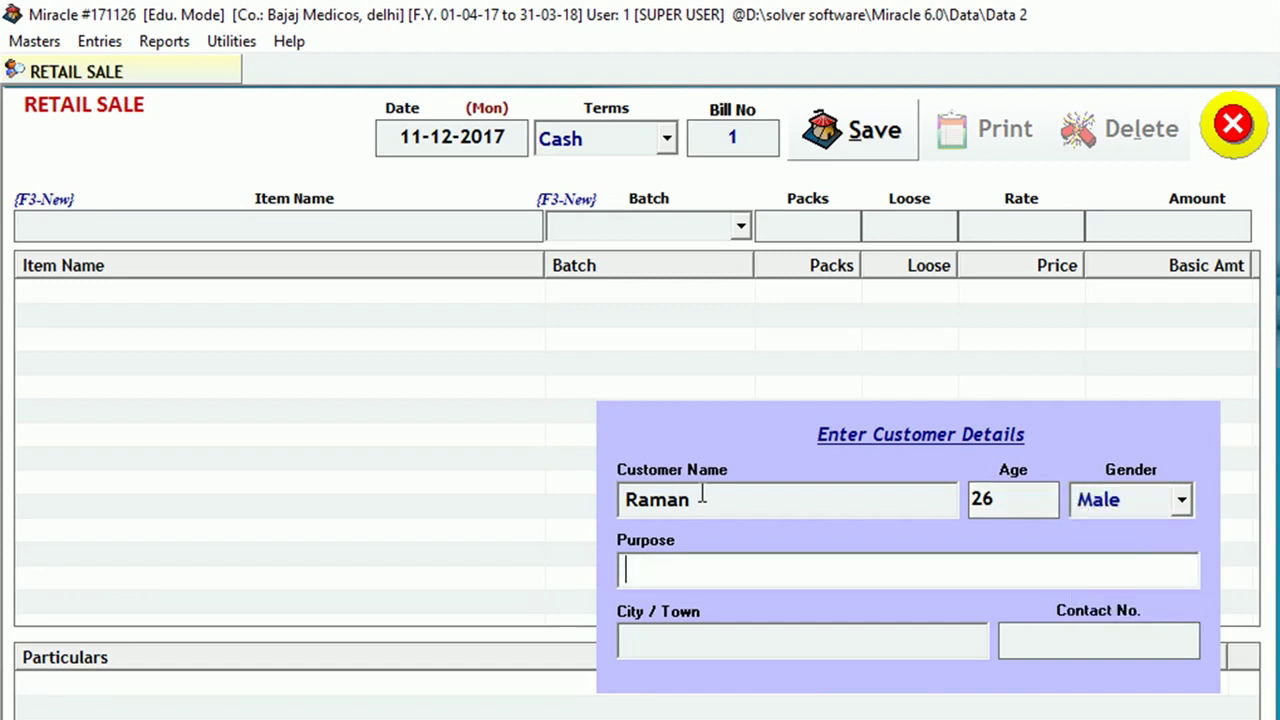
text(fever)
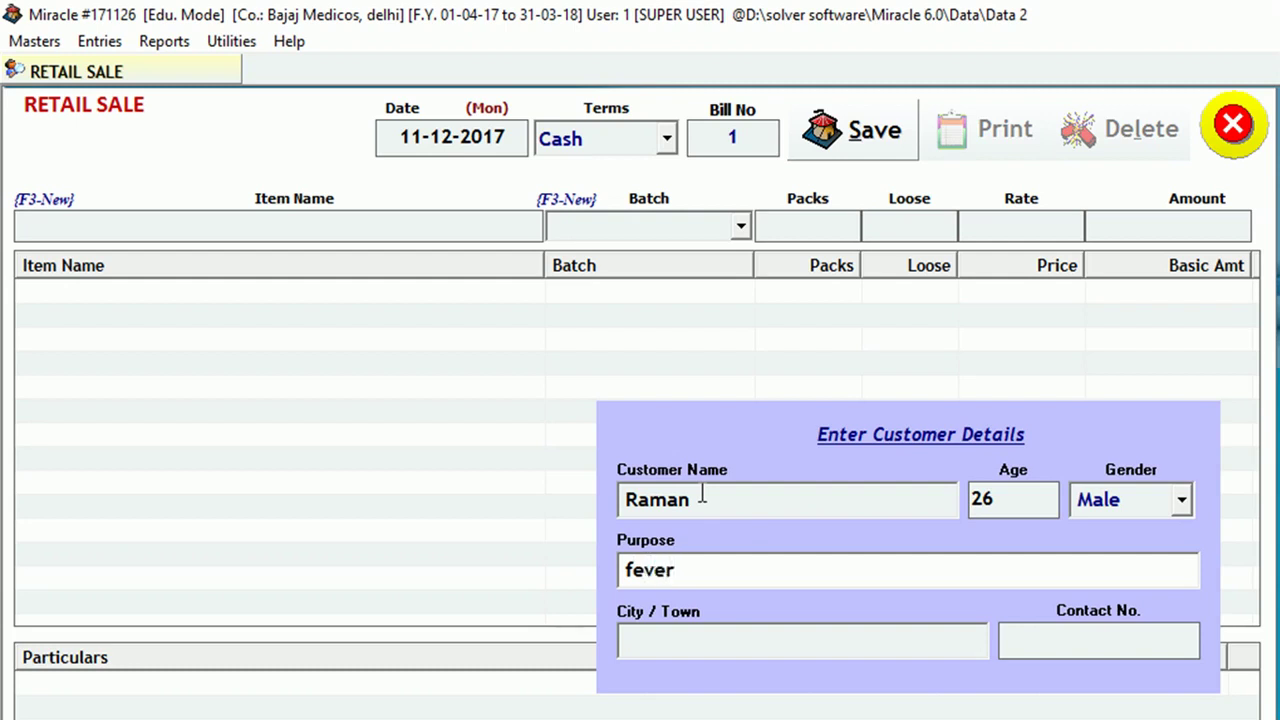
key(Return)
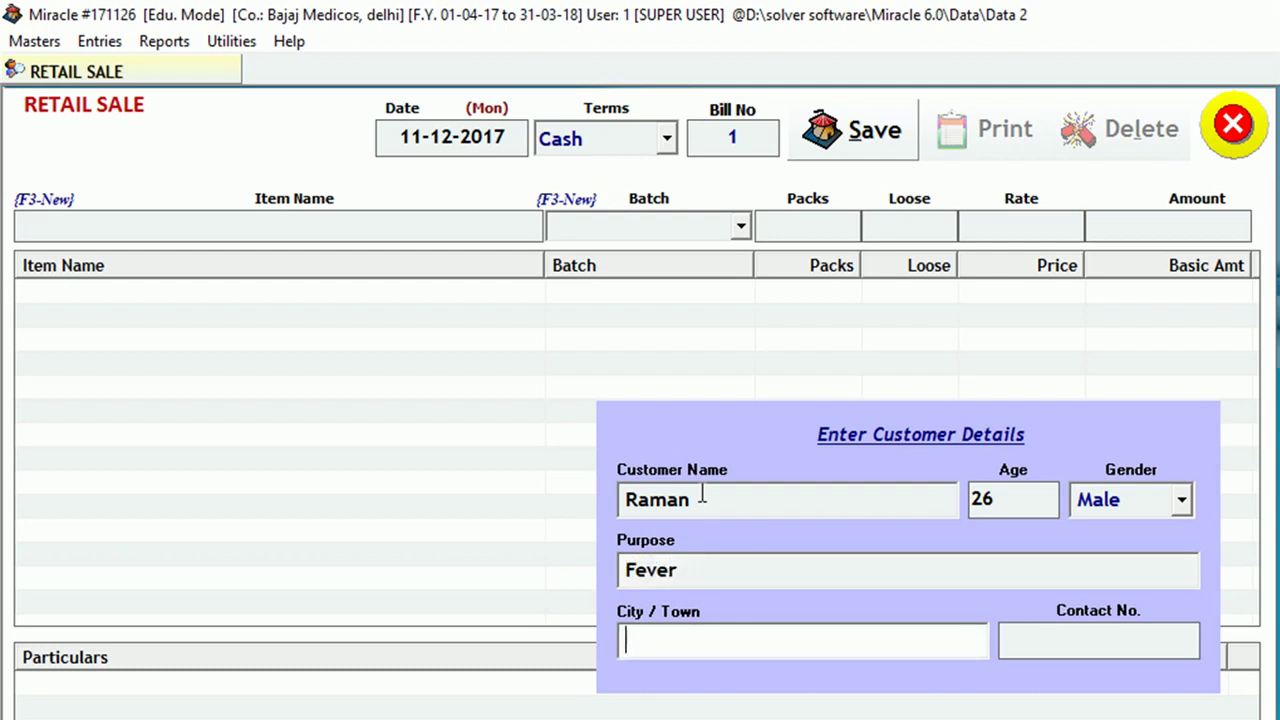
text(delhi)
key(Return)
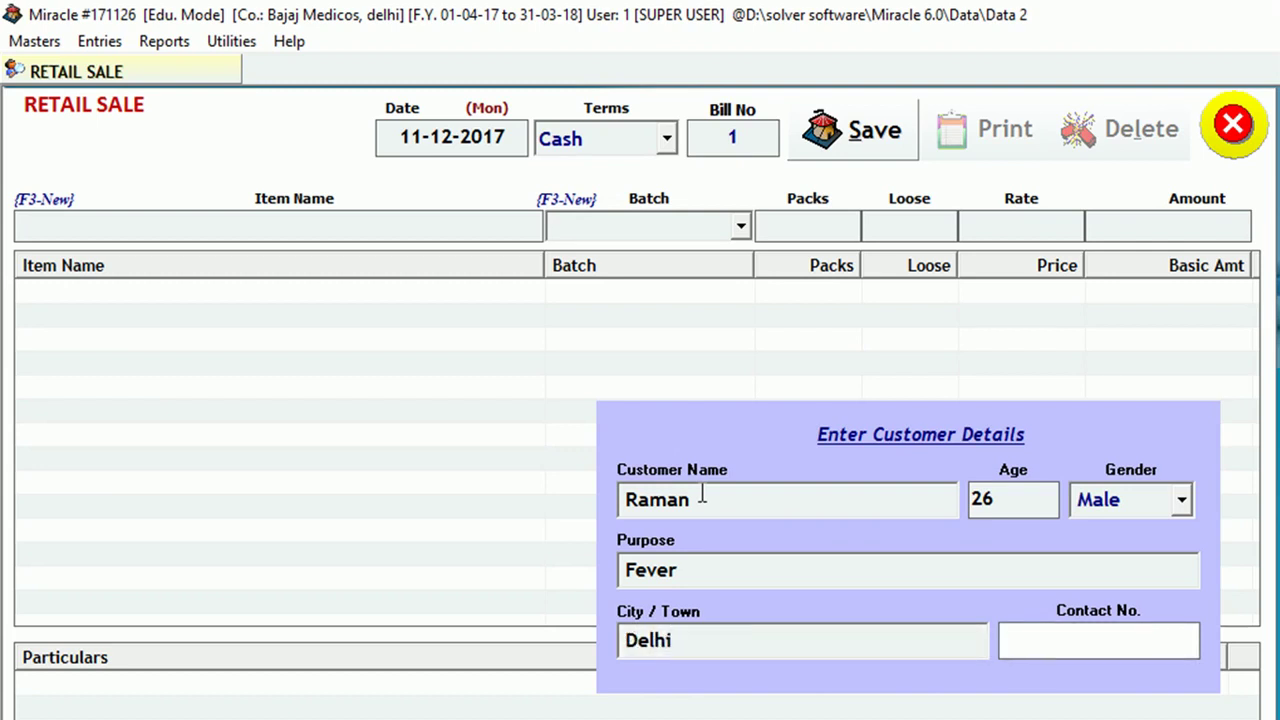
key(Return)
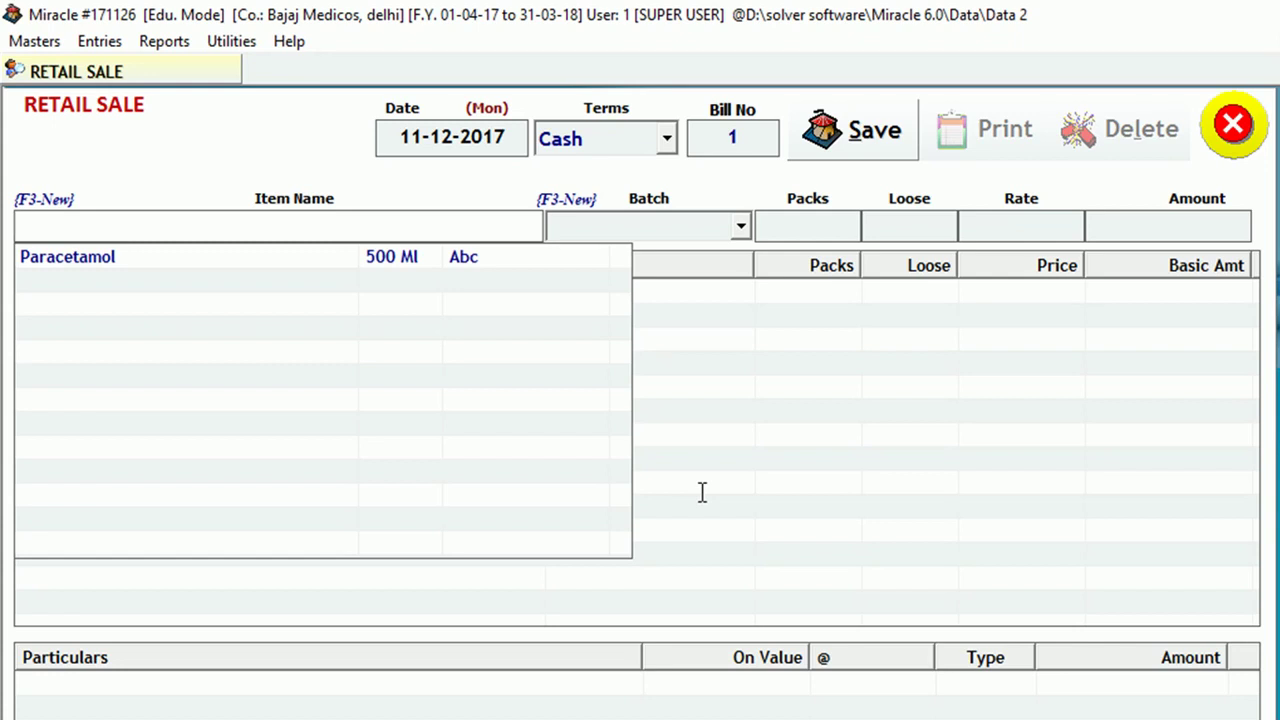
Choose Paracetamol as the bill item and change its batch from 127 to 124.
key(Down)
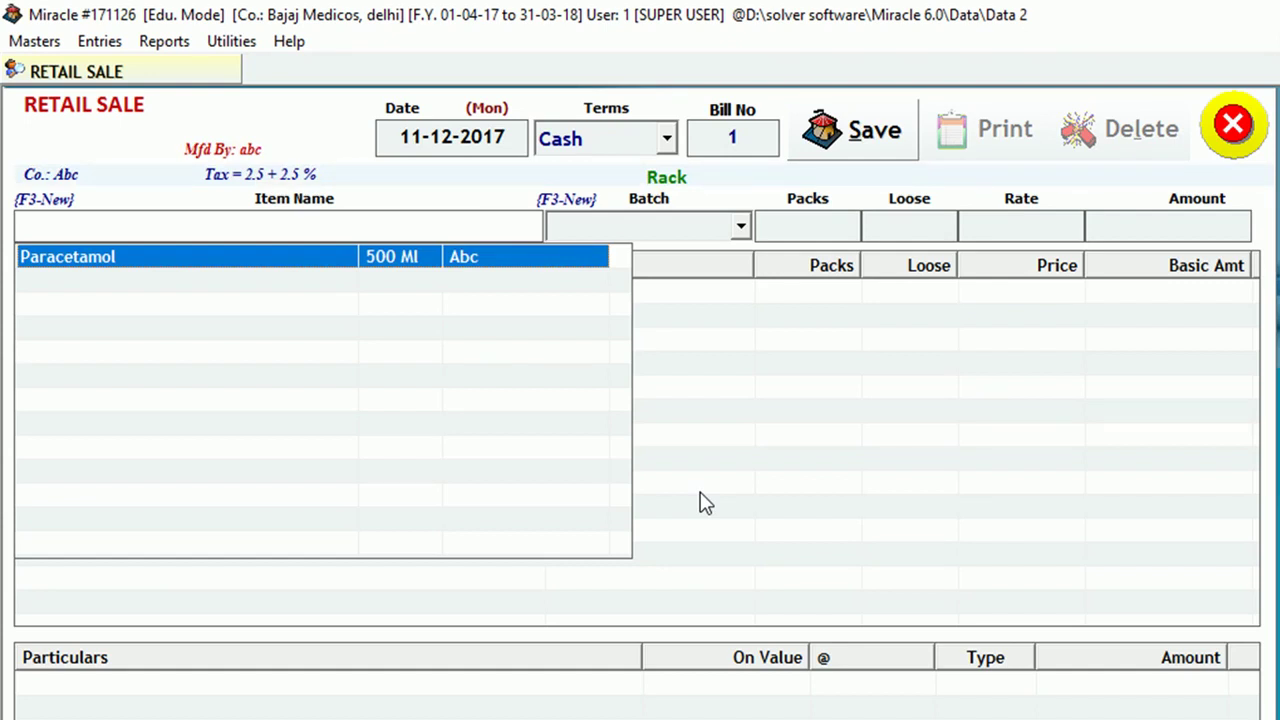
key(Return)
key(Down)
key(Down)
key(Return)
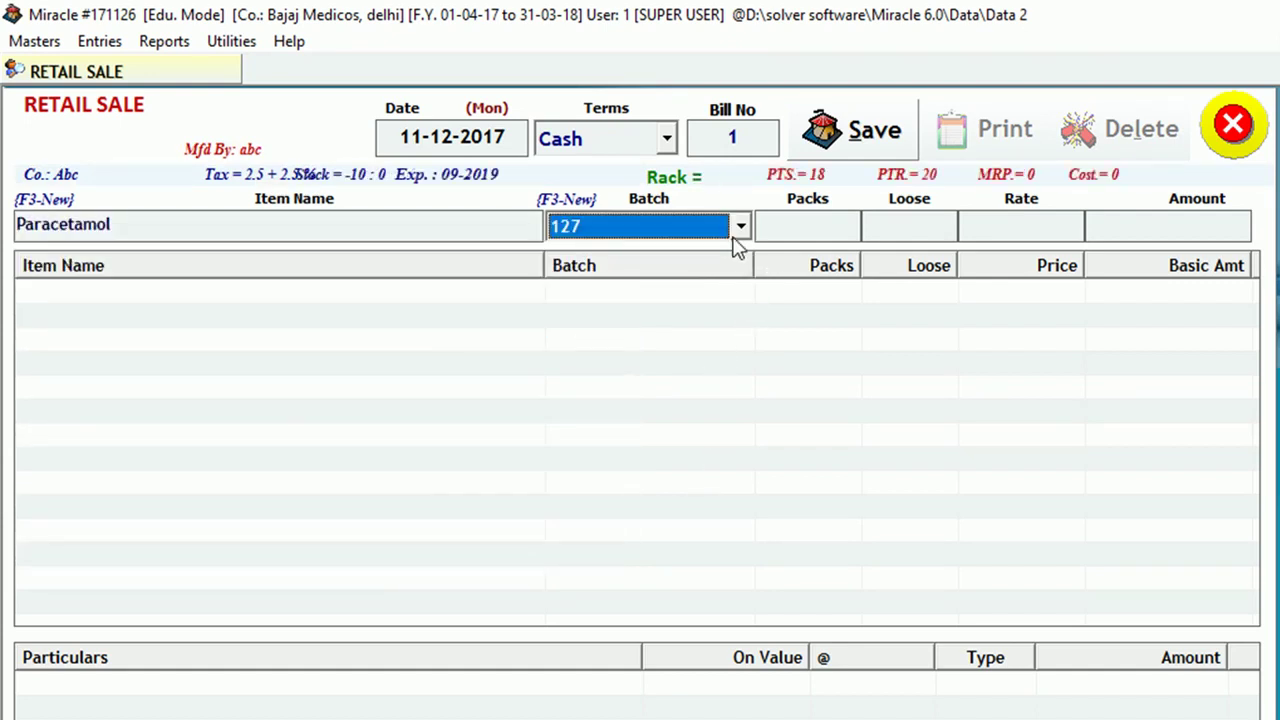
click(741, 227)
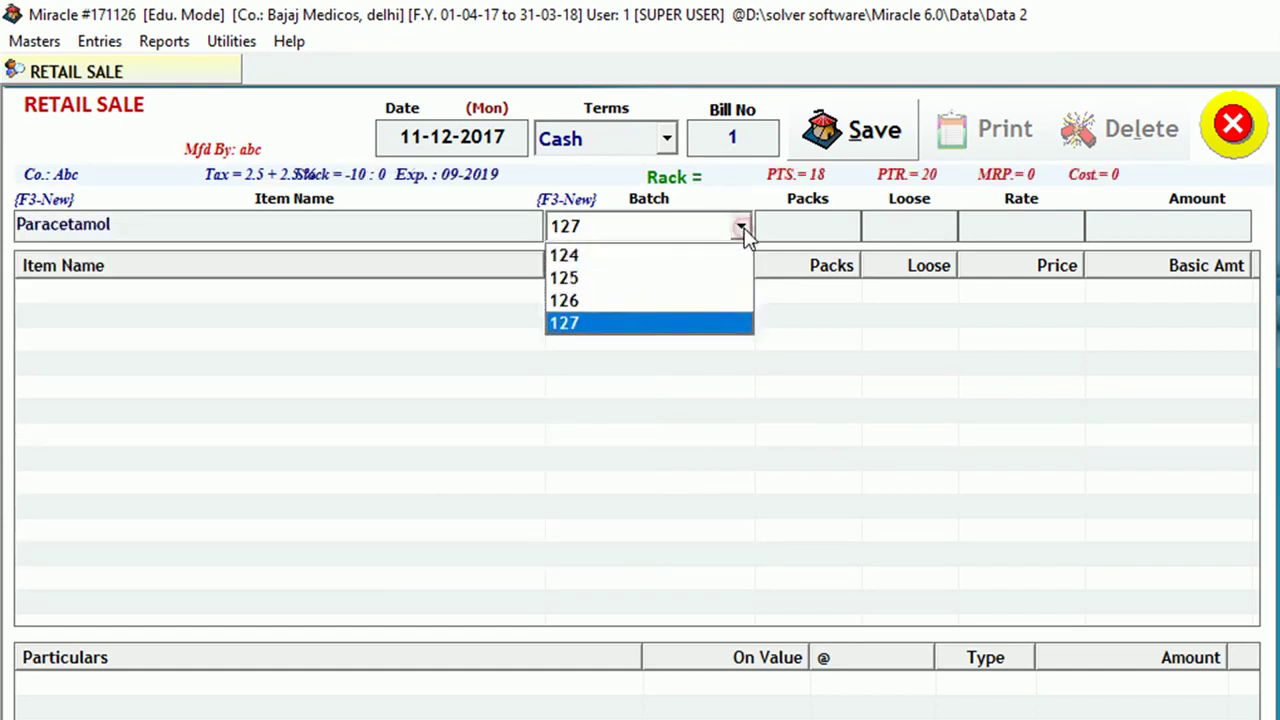
click(684, 256)
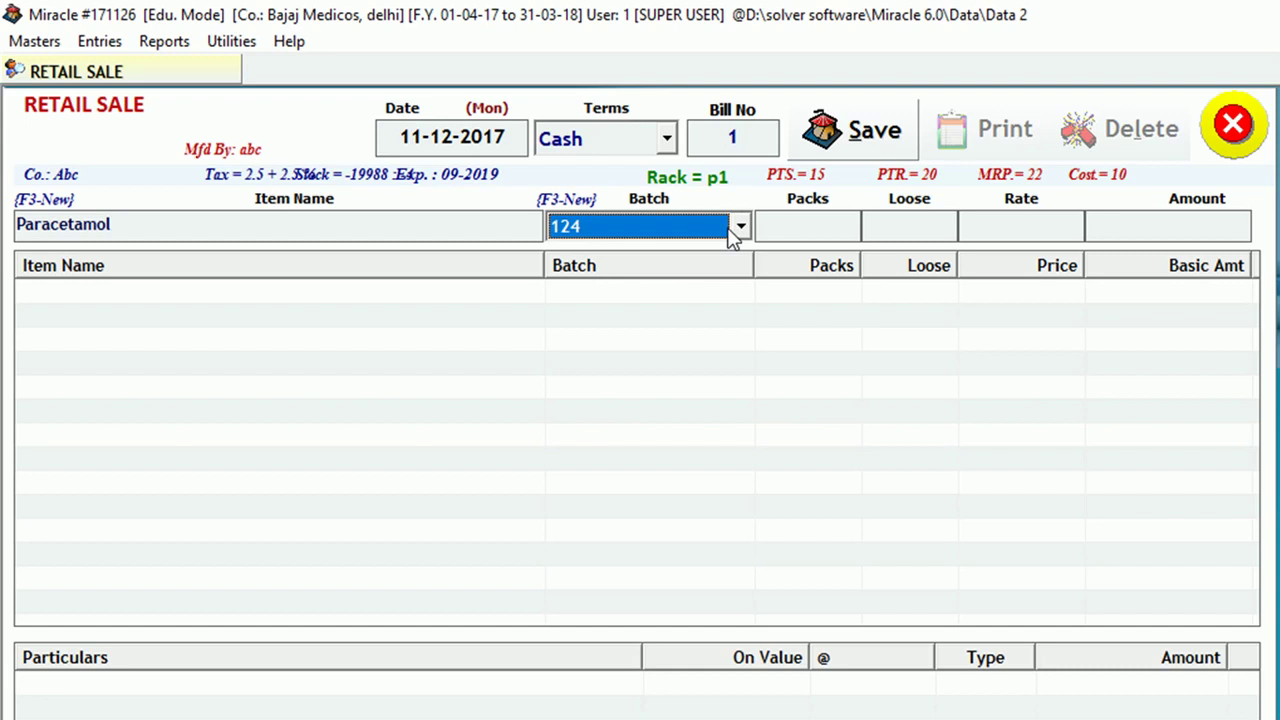
Enter 2 packs and 4 loose for Paracetamol at rate 20, giving an amount of 48.00.
key(Return)
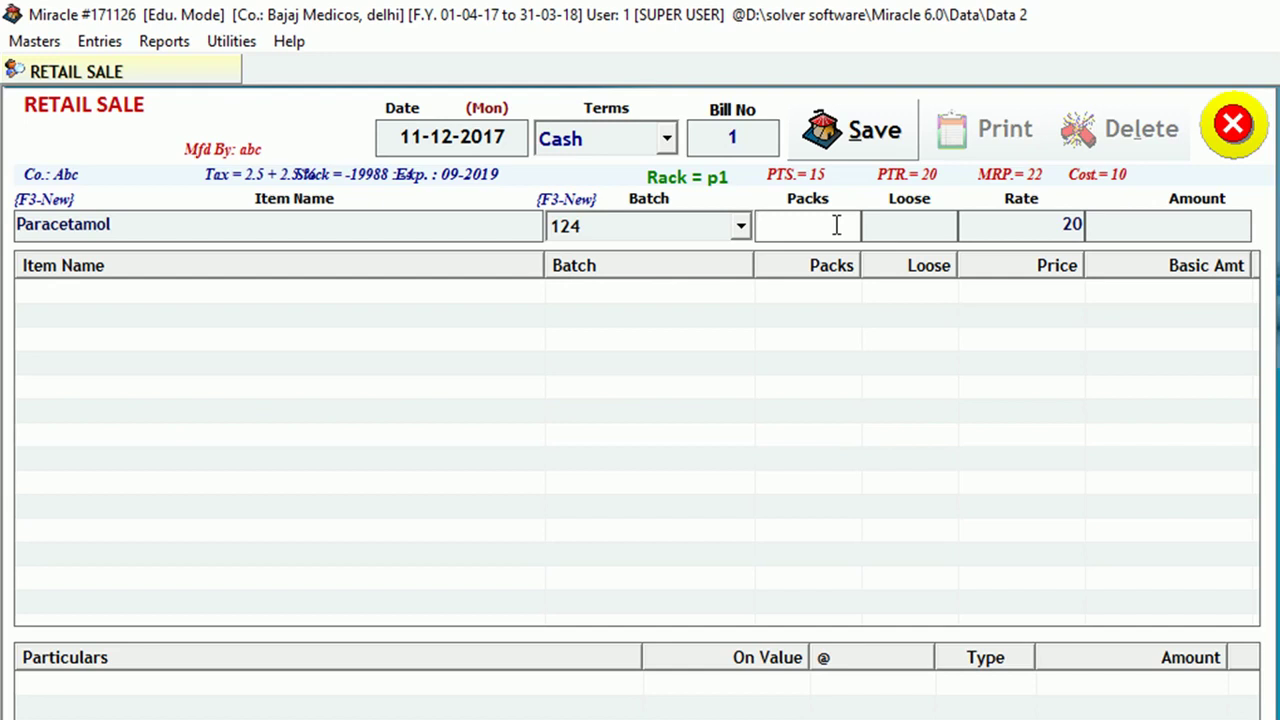
text(2)
key(Return)
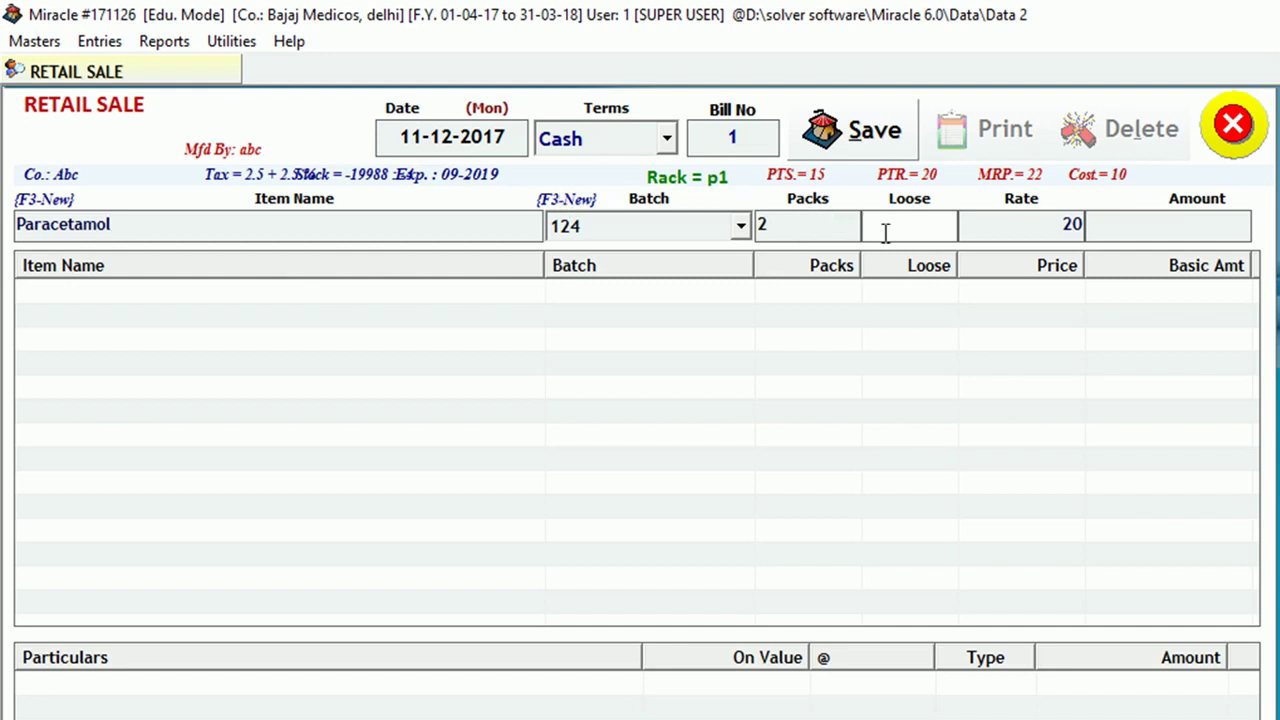
text(4)
key(Return)
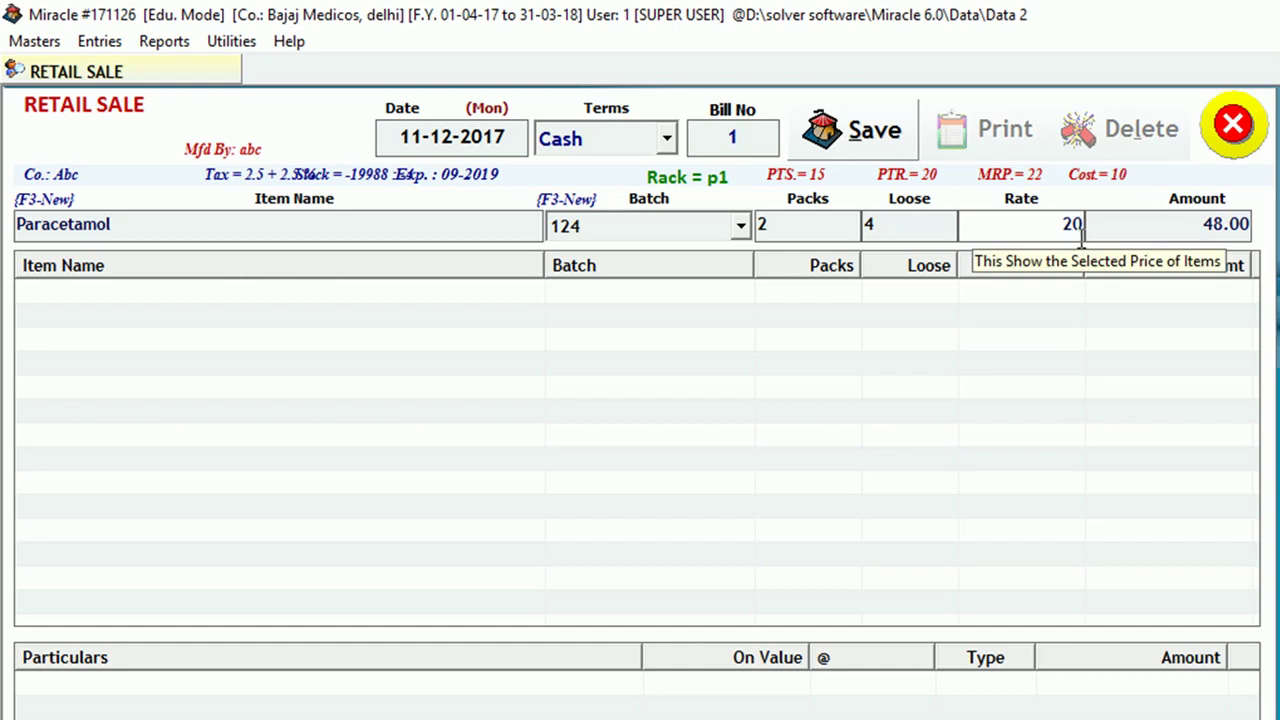
click(927, 224)
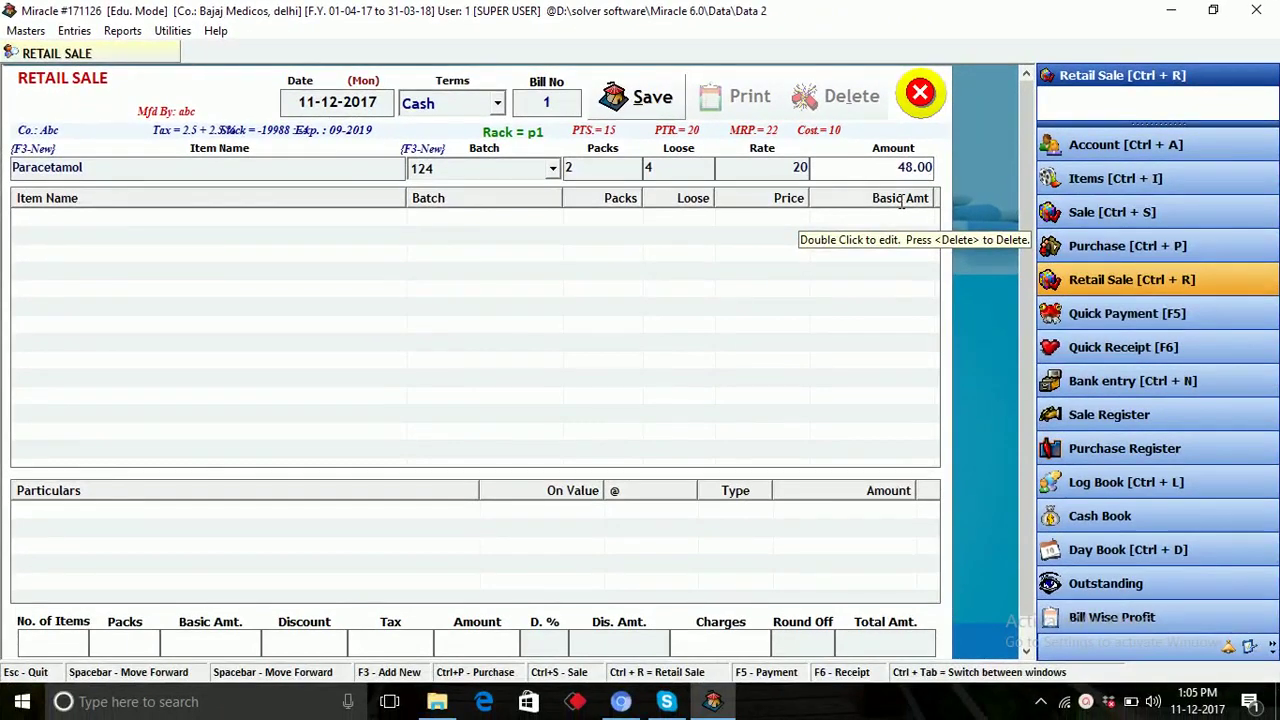
Add the Paracetamol line and start an extra charge line of type Additional Tax (GST).
key(Return)
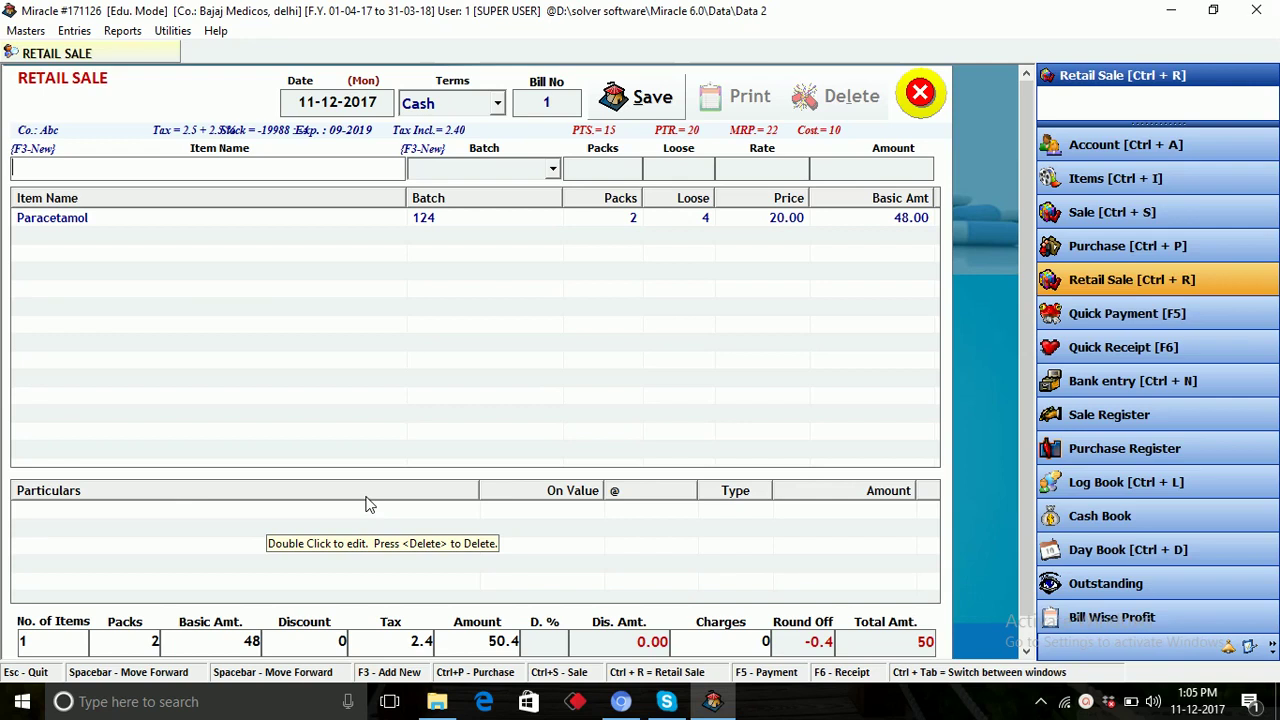
double_click(195, 513)
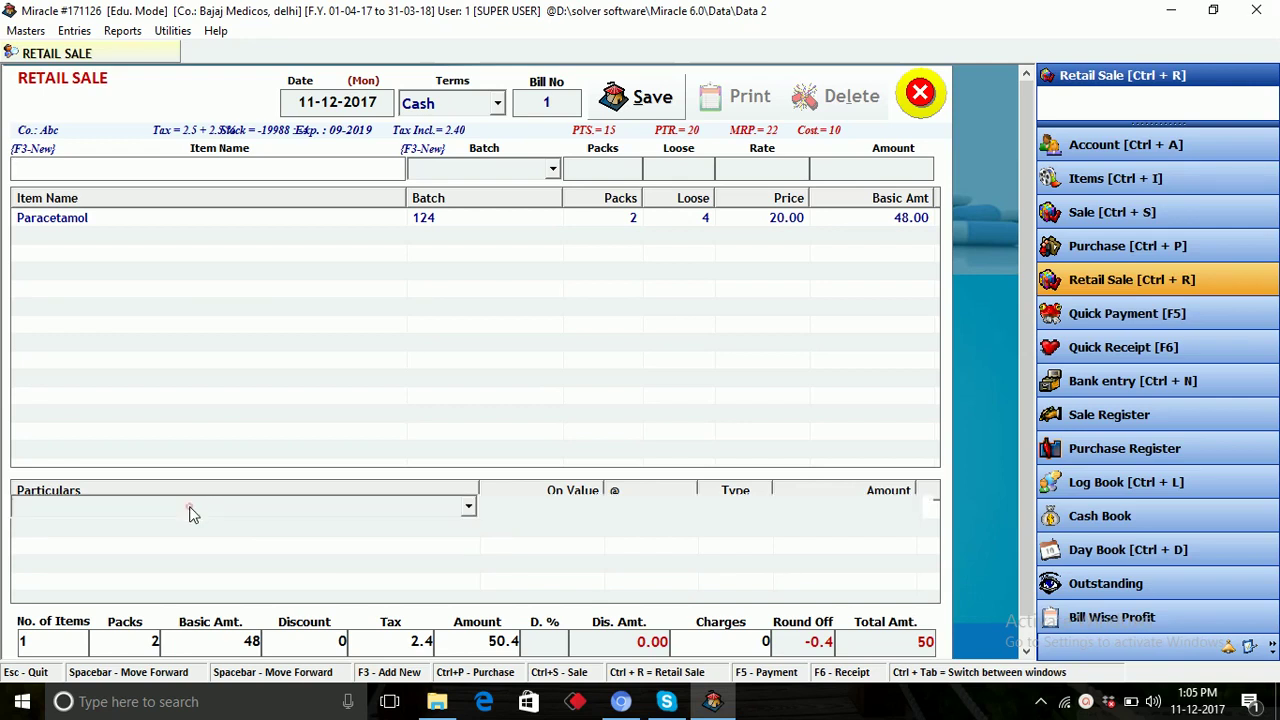
key(Down)
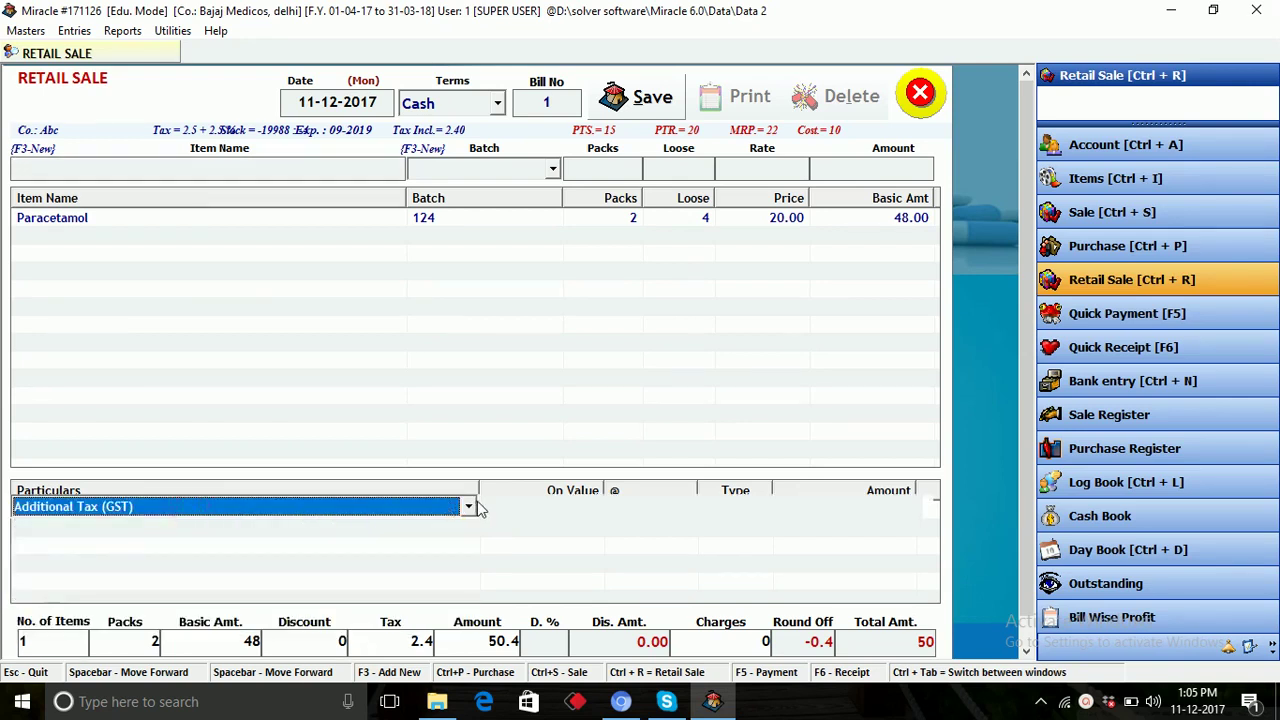
click(466, 507)
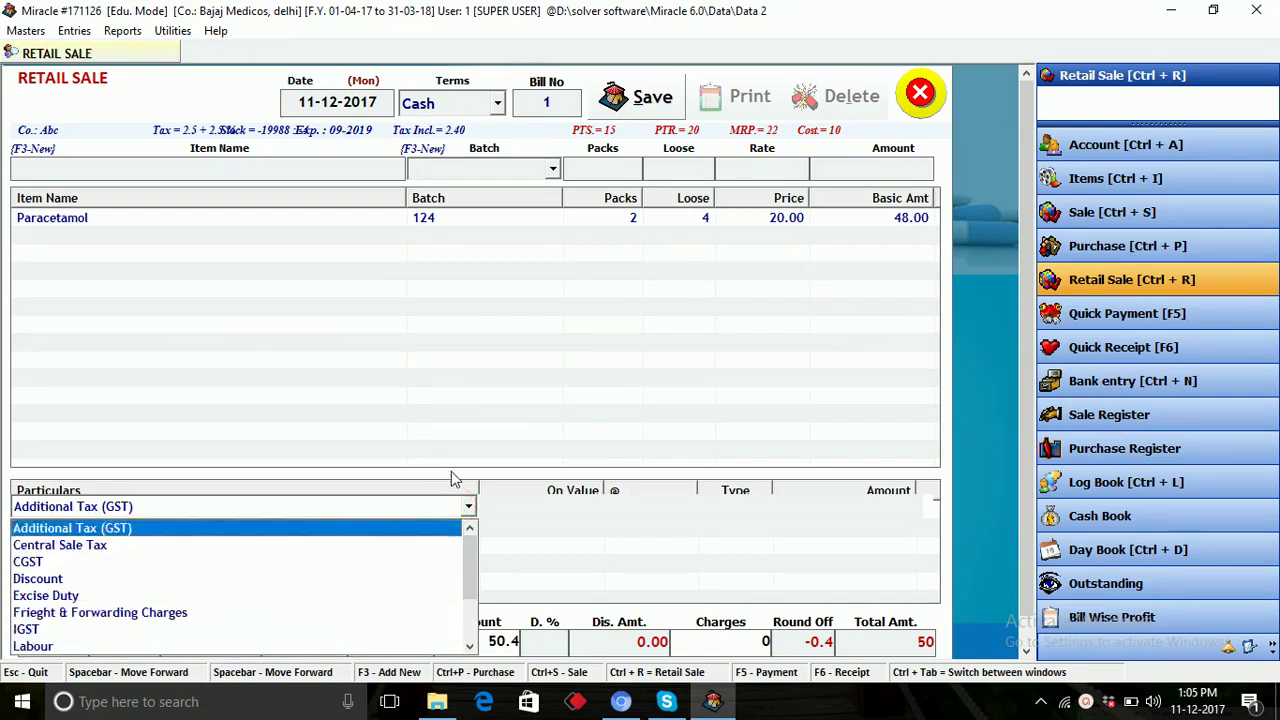
click(400, 397)
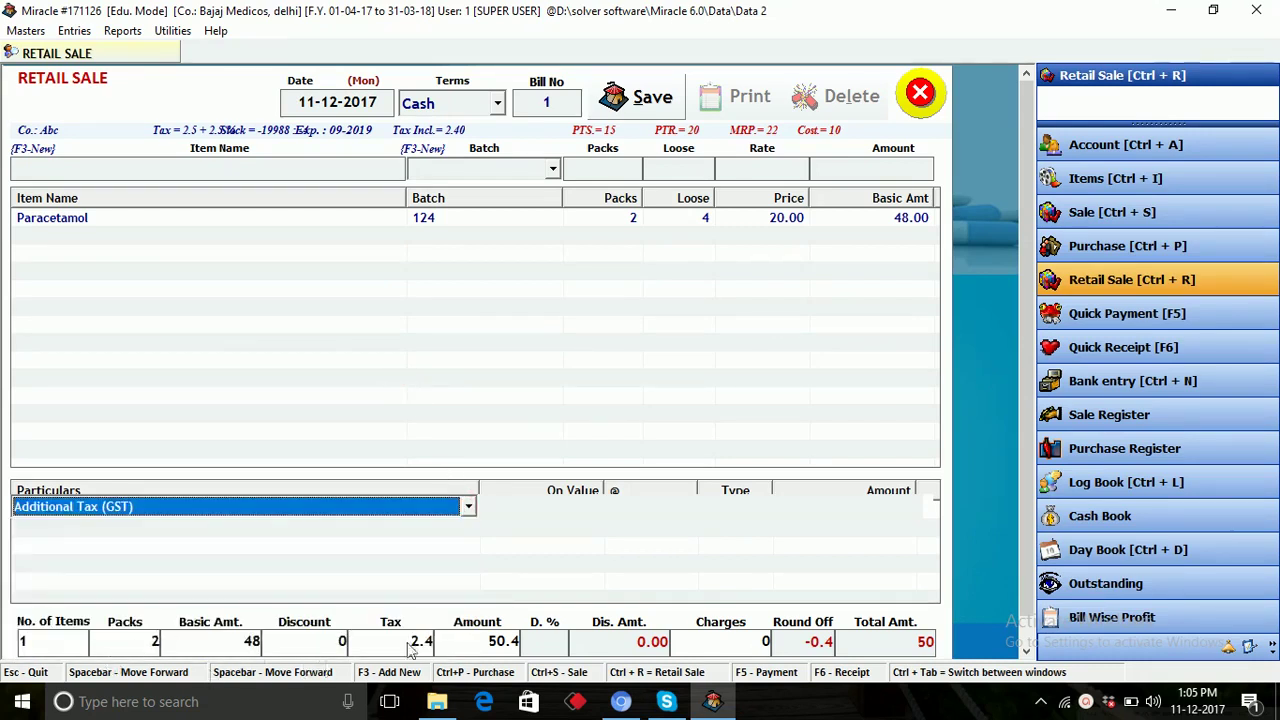
Add Paracetamol 500 Ml from batch 127 and save bill 1 with a total of 50.
click(325, 170)
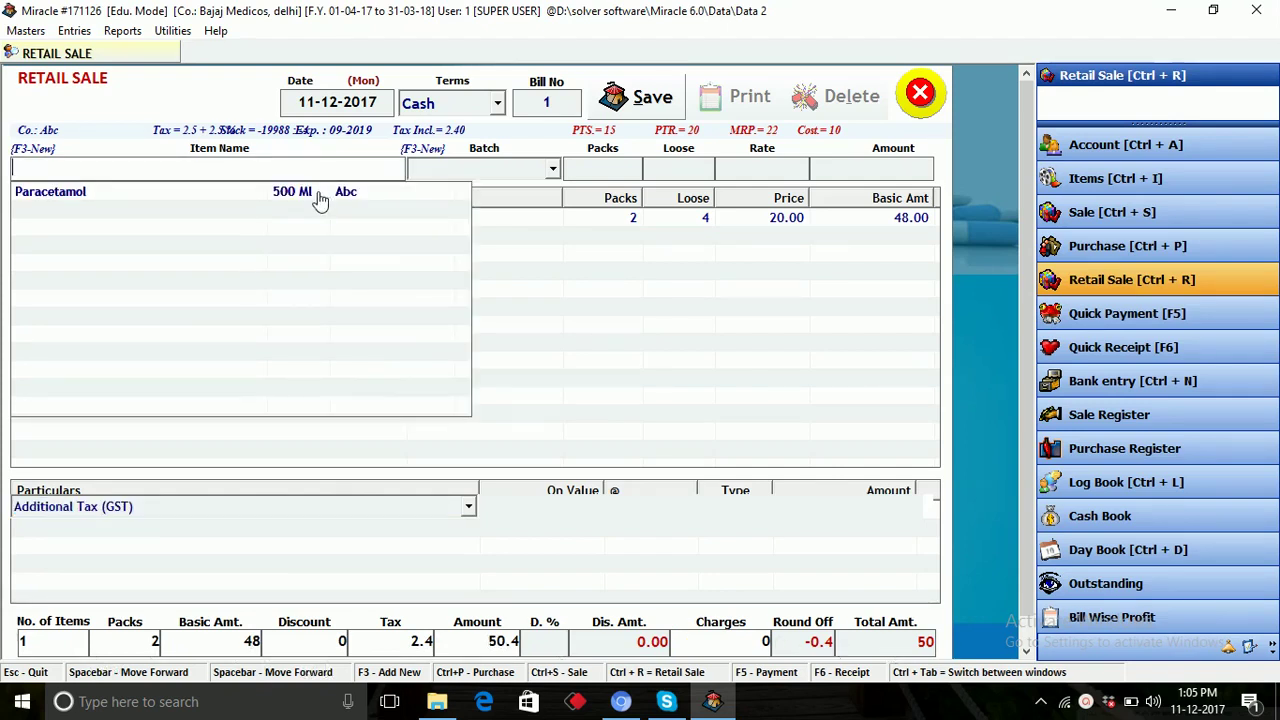
click(319, 196)
click(319, 196)
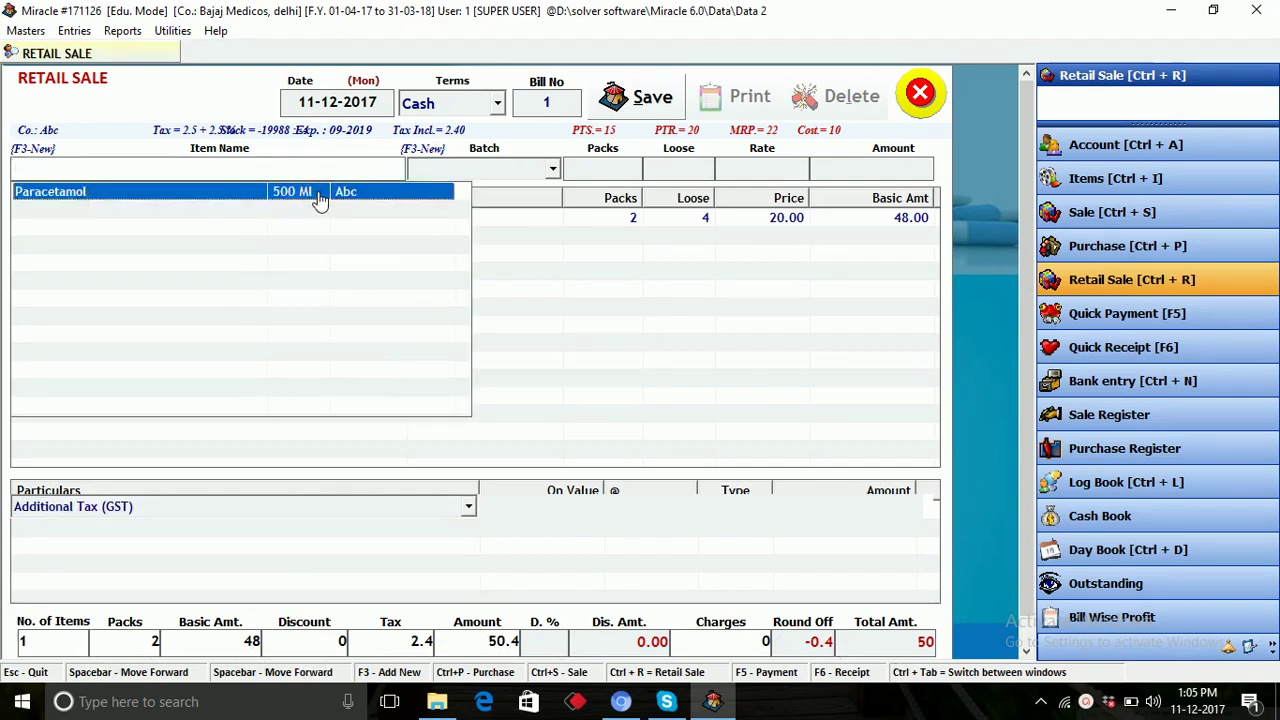
key(Down)
key(Down)
key(Down)
key(Return)
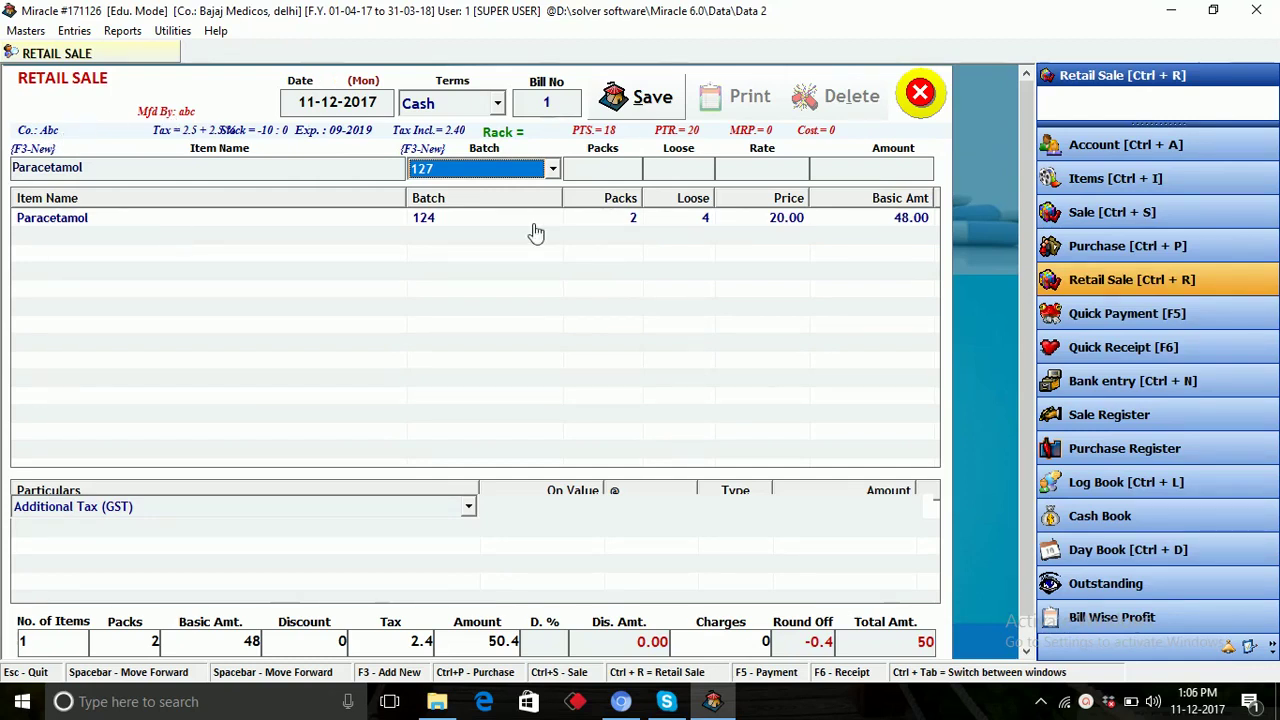
click(664, 110)
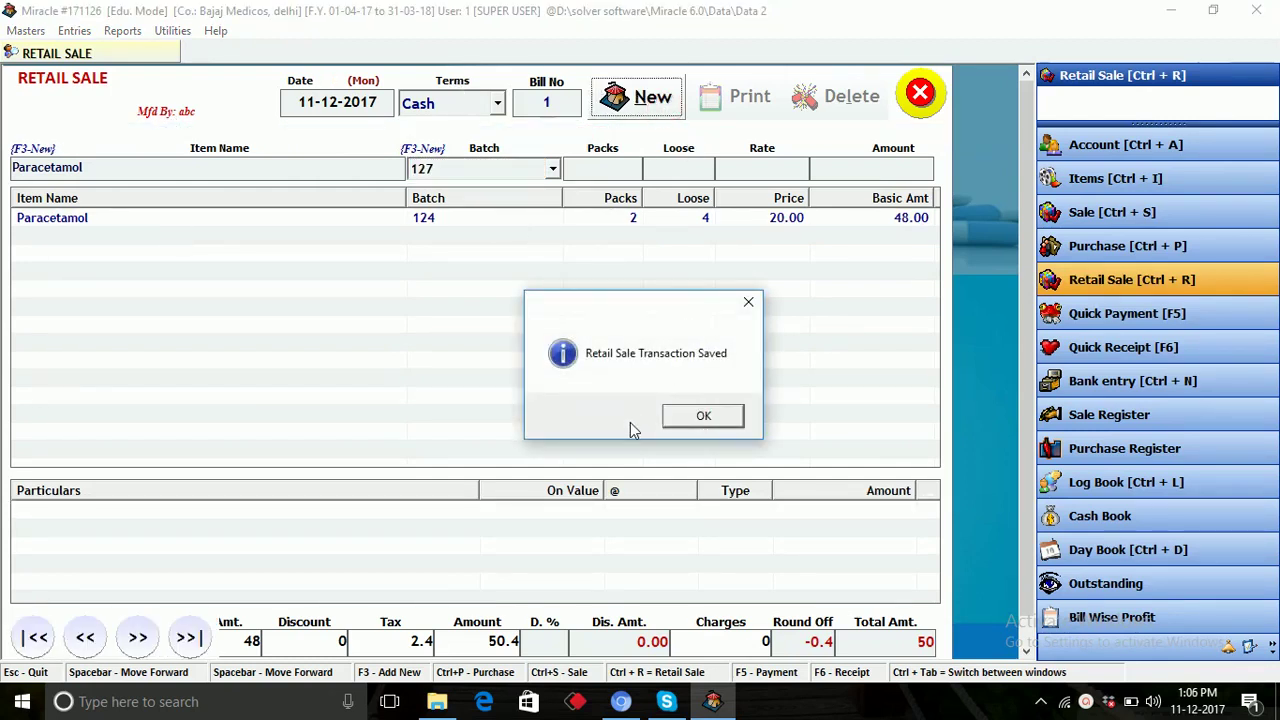
Print-preview saved bill 1 in the retail 2 format, then close the preview.
click(705, 418)
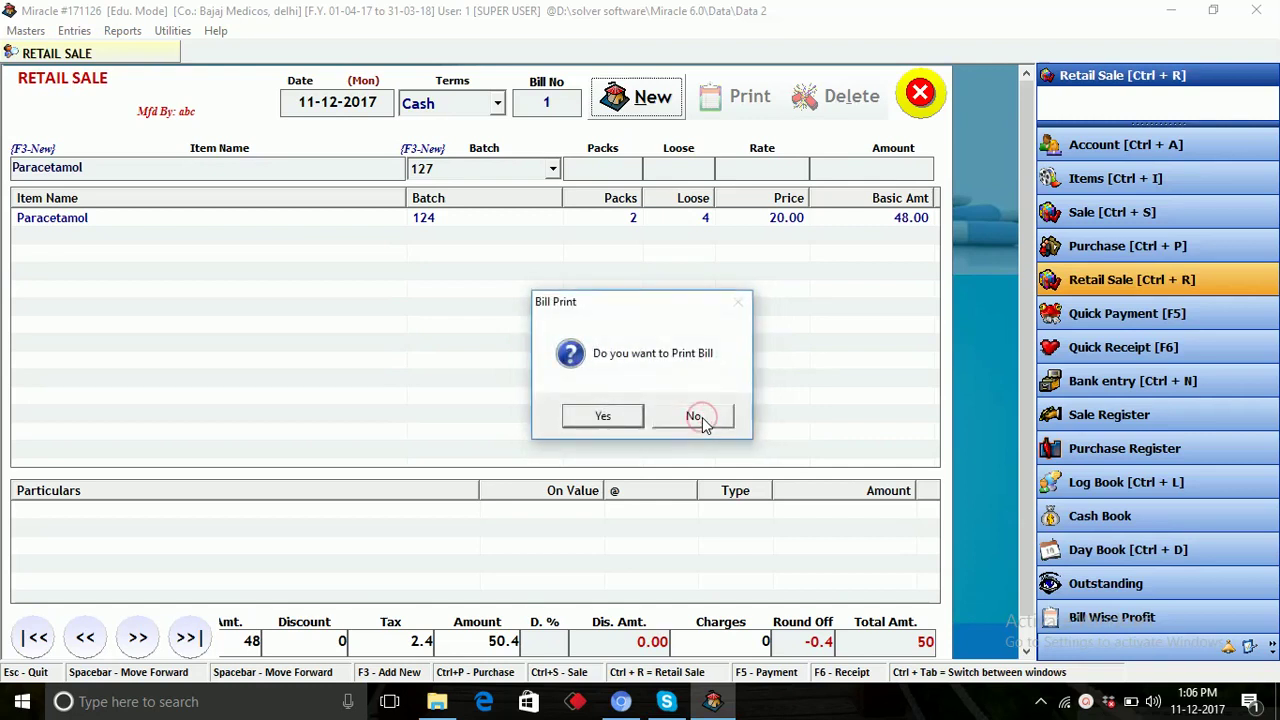
click(612, 416)
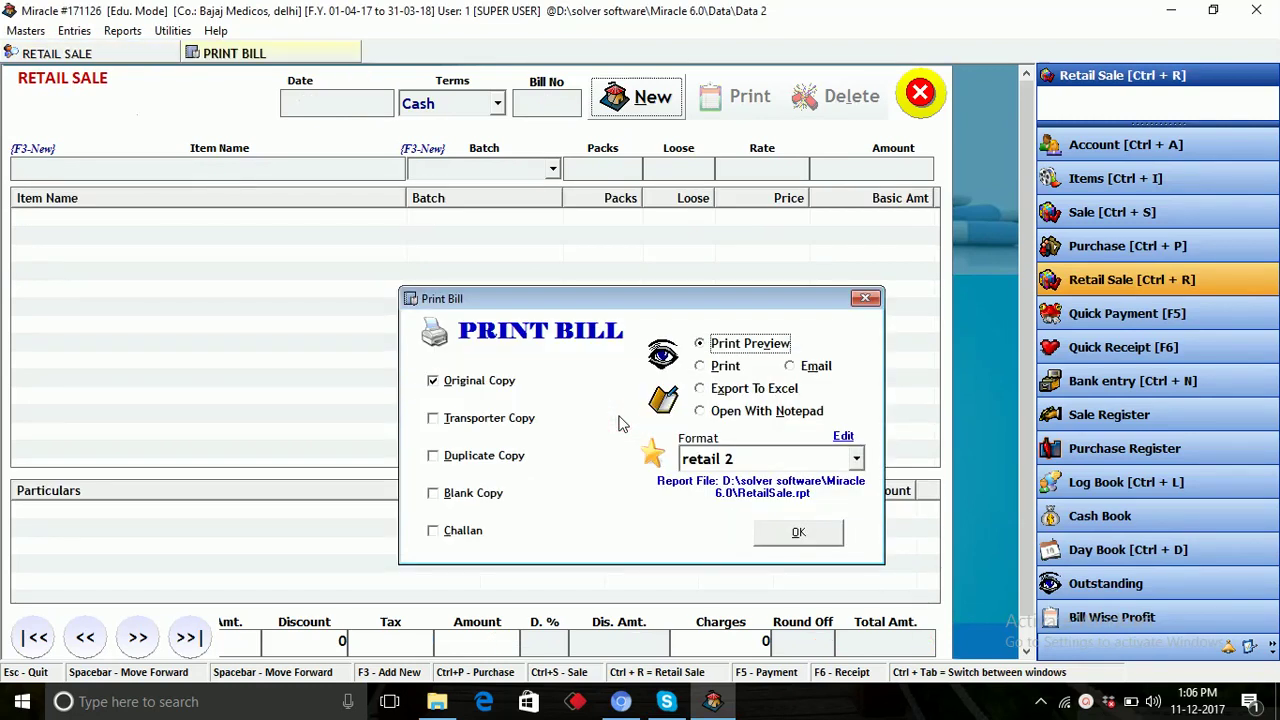
click(797, 538)
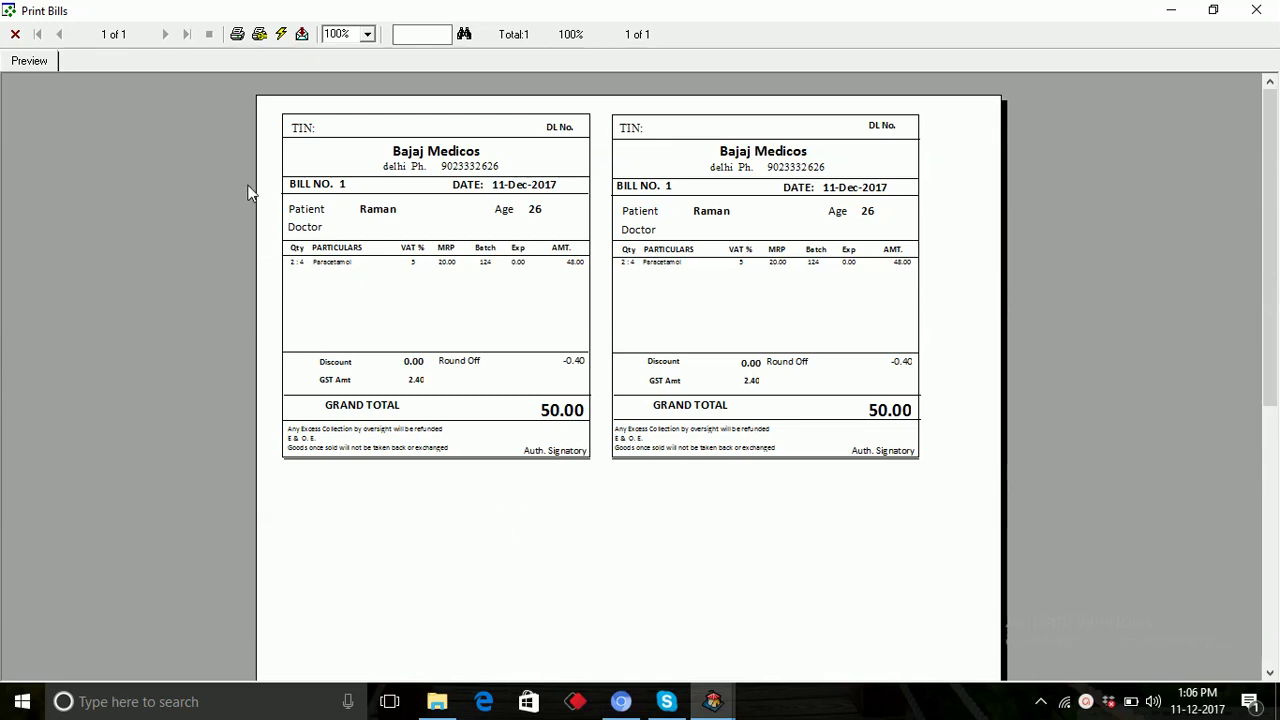
click(15, 34)
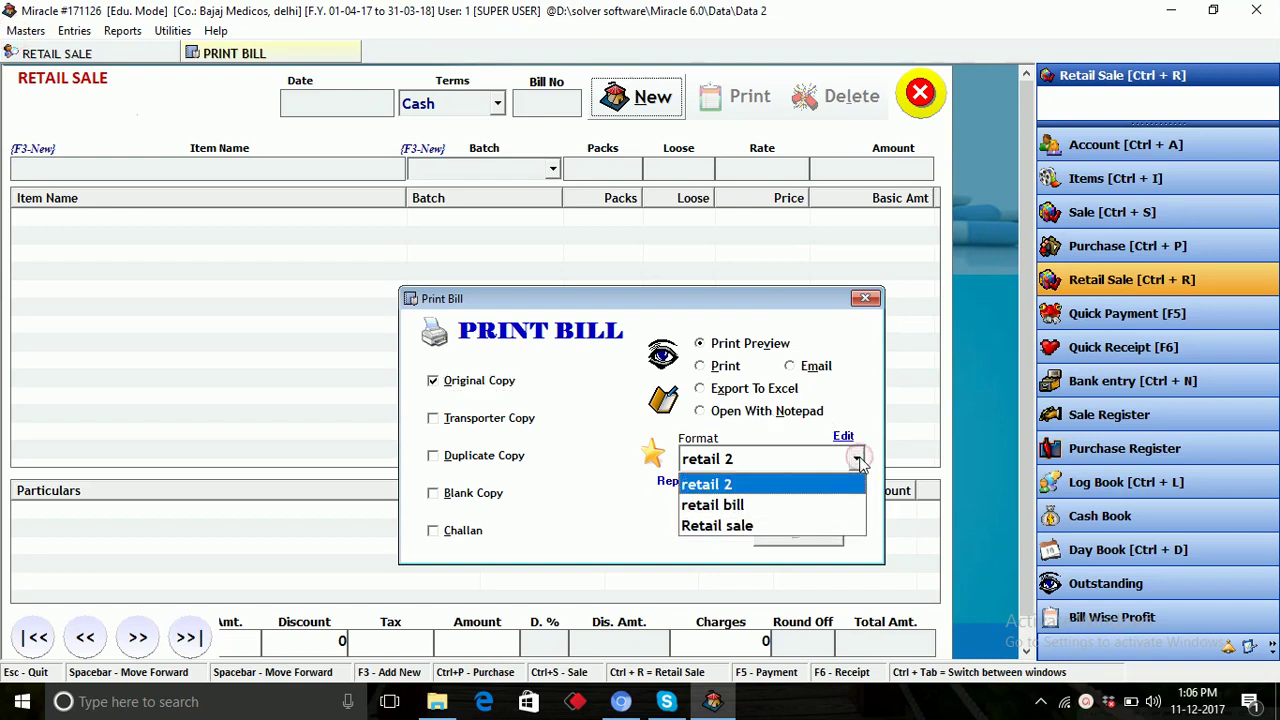
Preview bill 1 again in the Retail sale format, showing grand total 50.00.
click(799, 527)
click(801, 533)
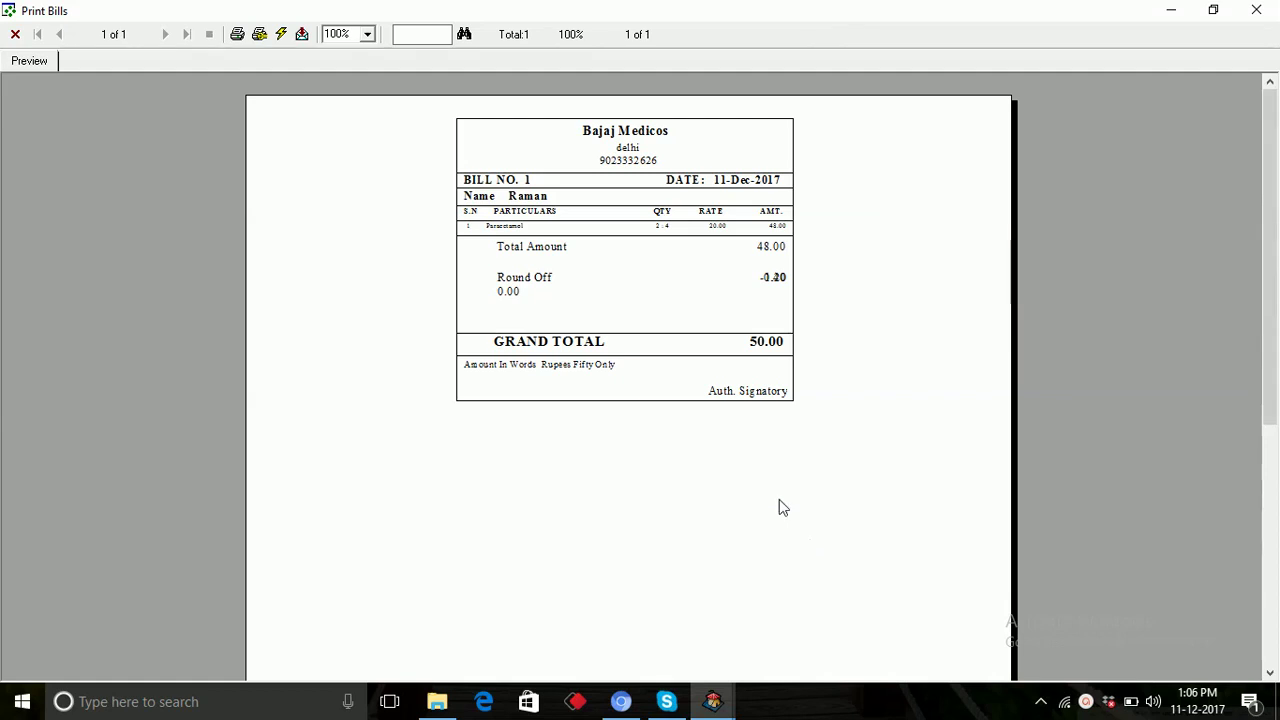
click(15, 34)
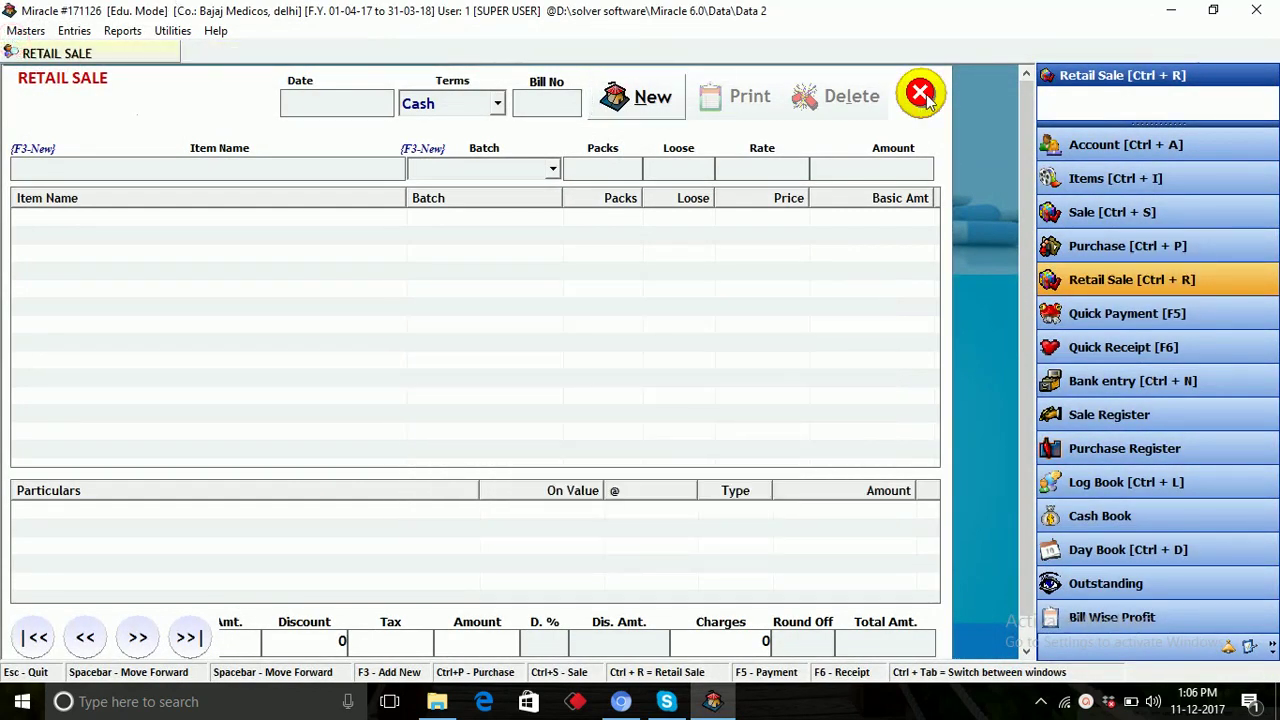
Close Retail Sale and enable Keep Refereing Doctor in Retail Sale in Utilities > Options, applying the change.
click(921, 98)
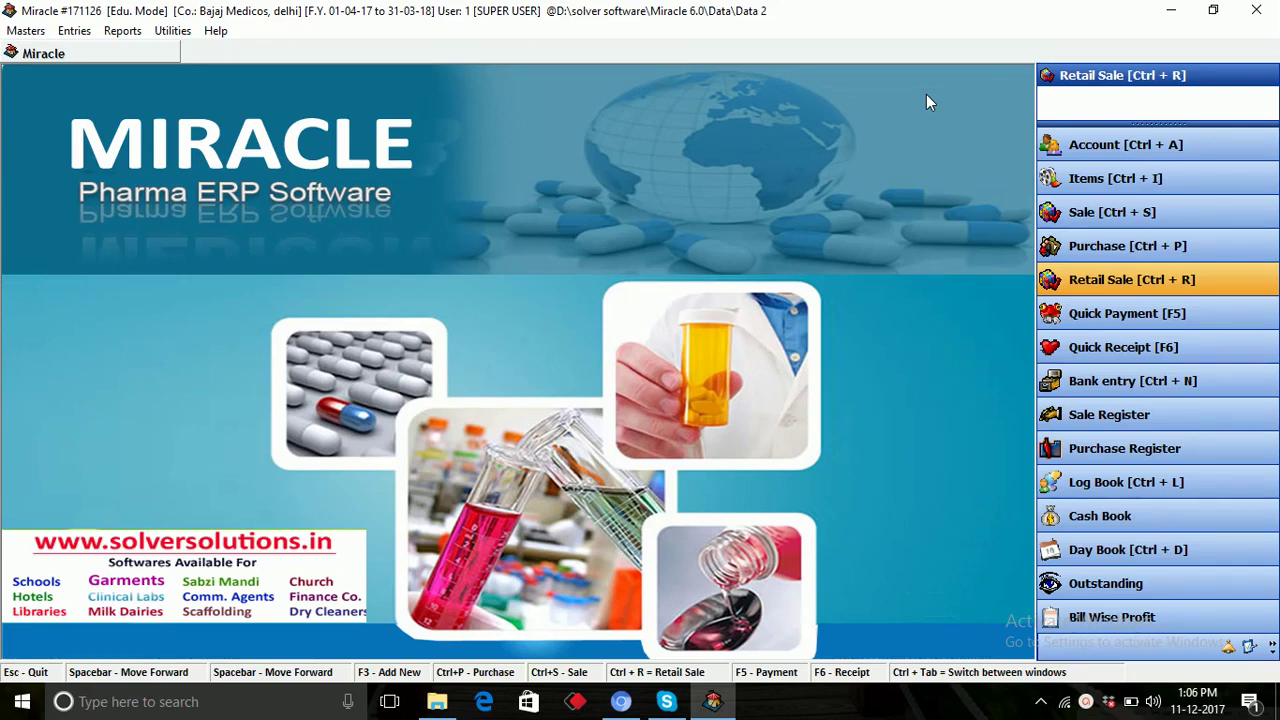
click(172, 33)
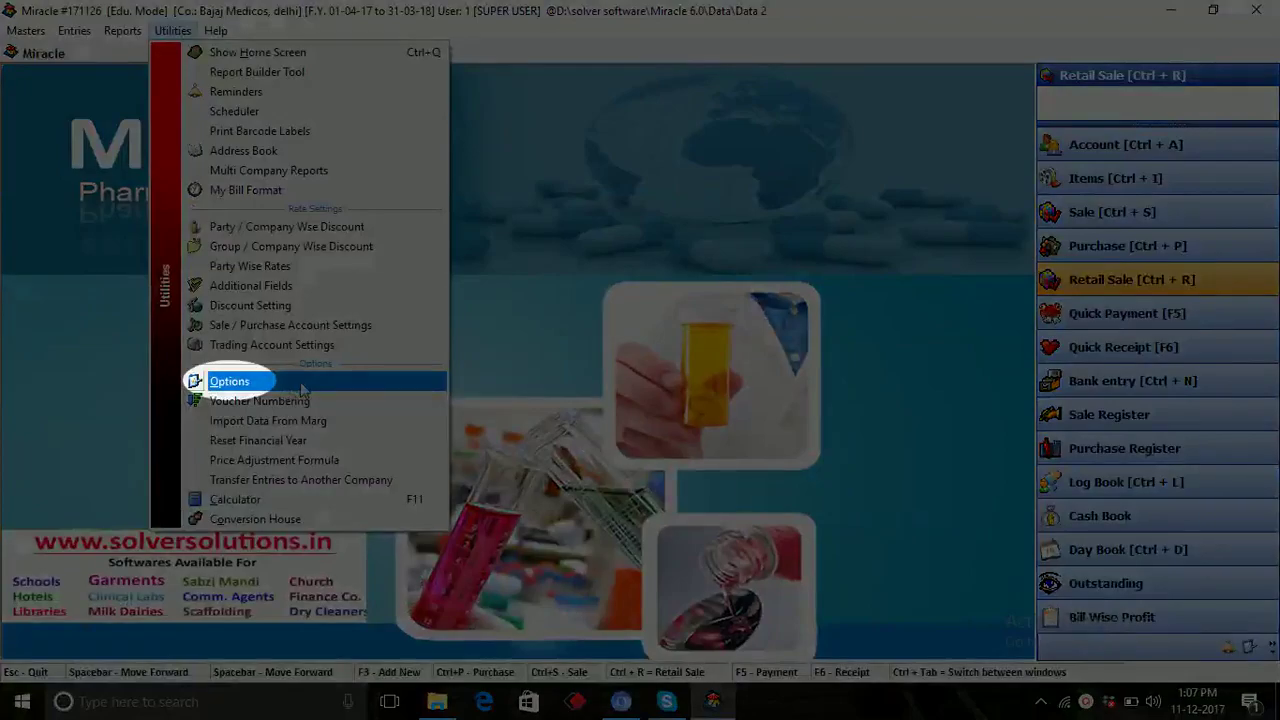
click(226, 381)
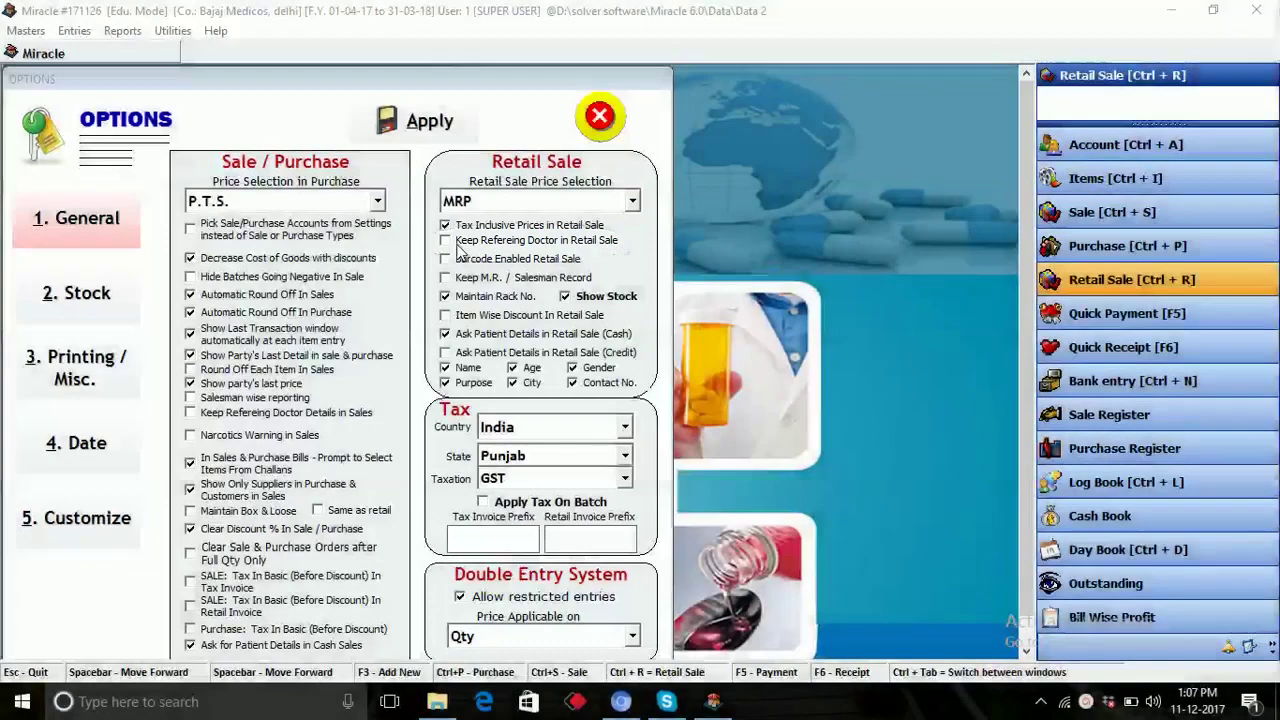
click(446, 241)
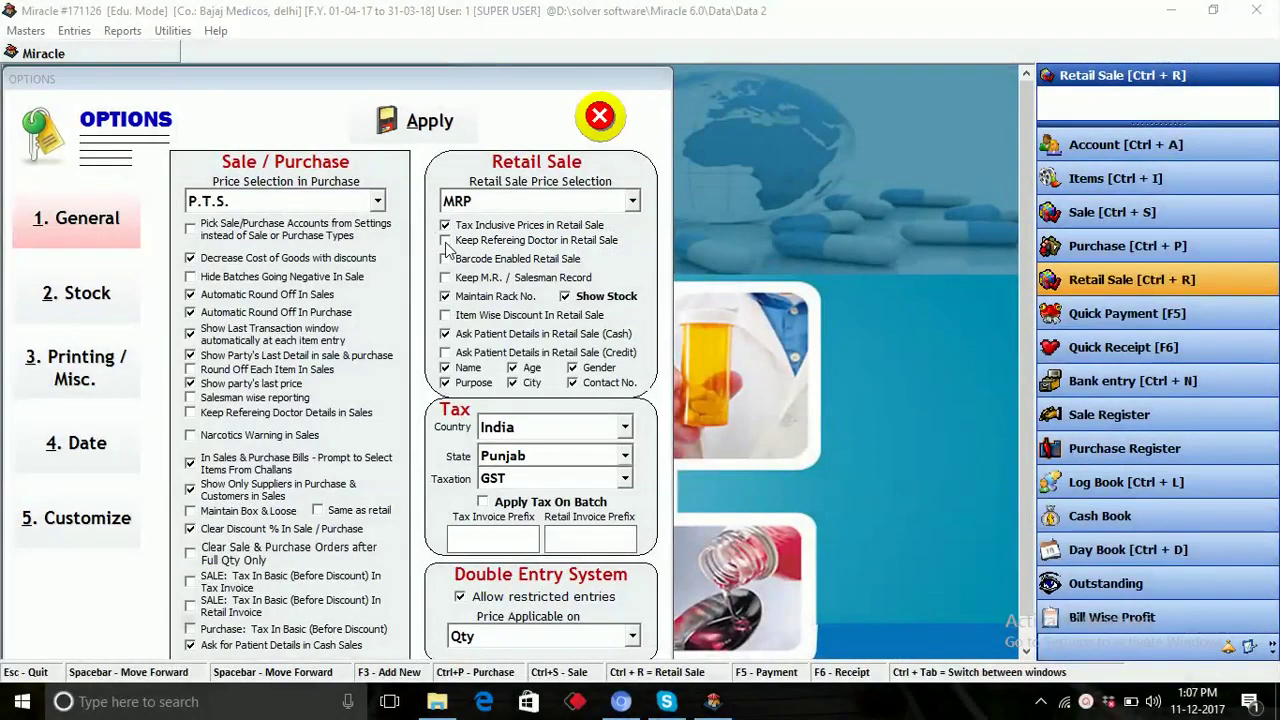
click(437, 136)
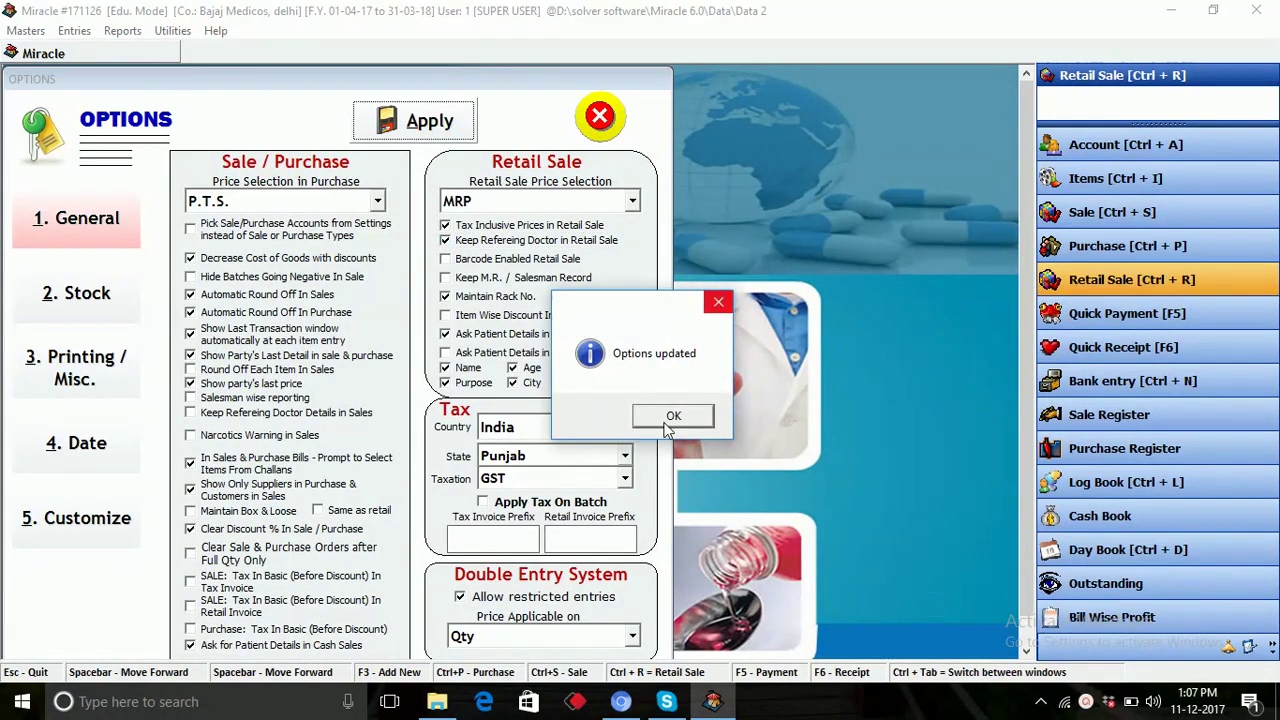
click(668, 418)
click(610, 119)
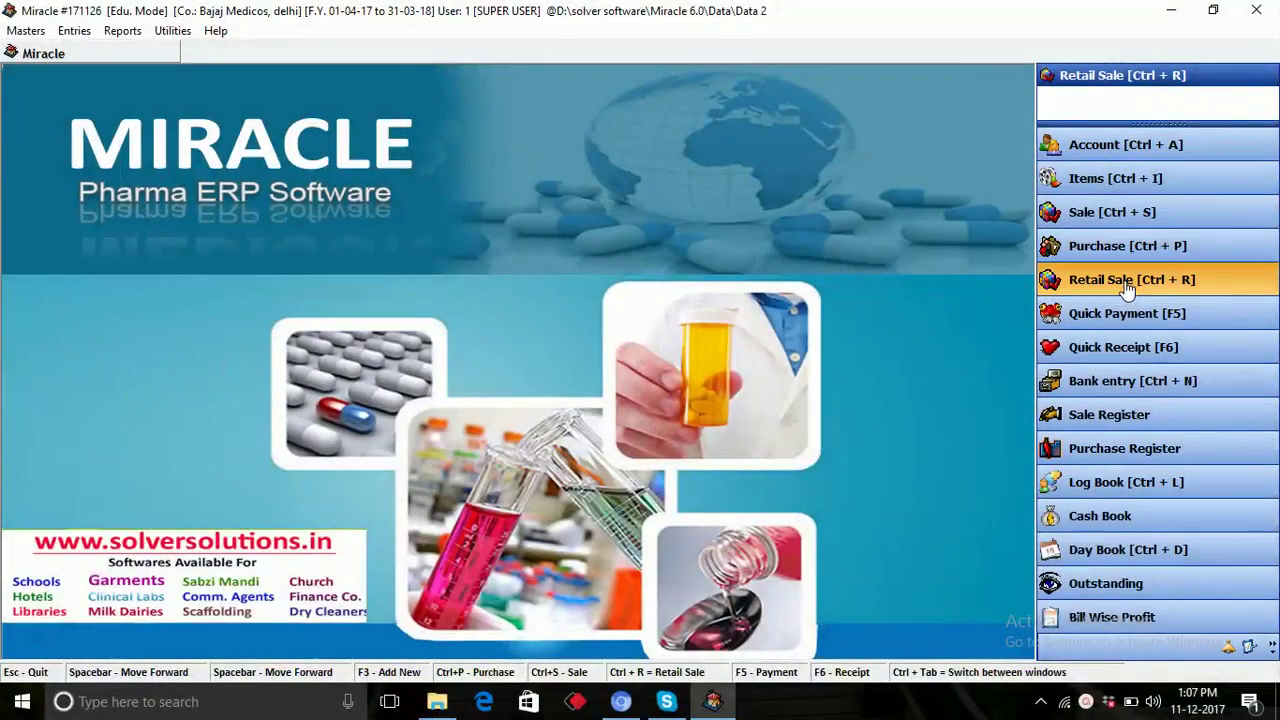
Begin new retail bill 2 and switch its terms from Cash to Credit.
click(1128, 281)
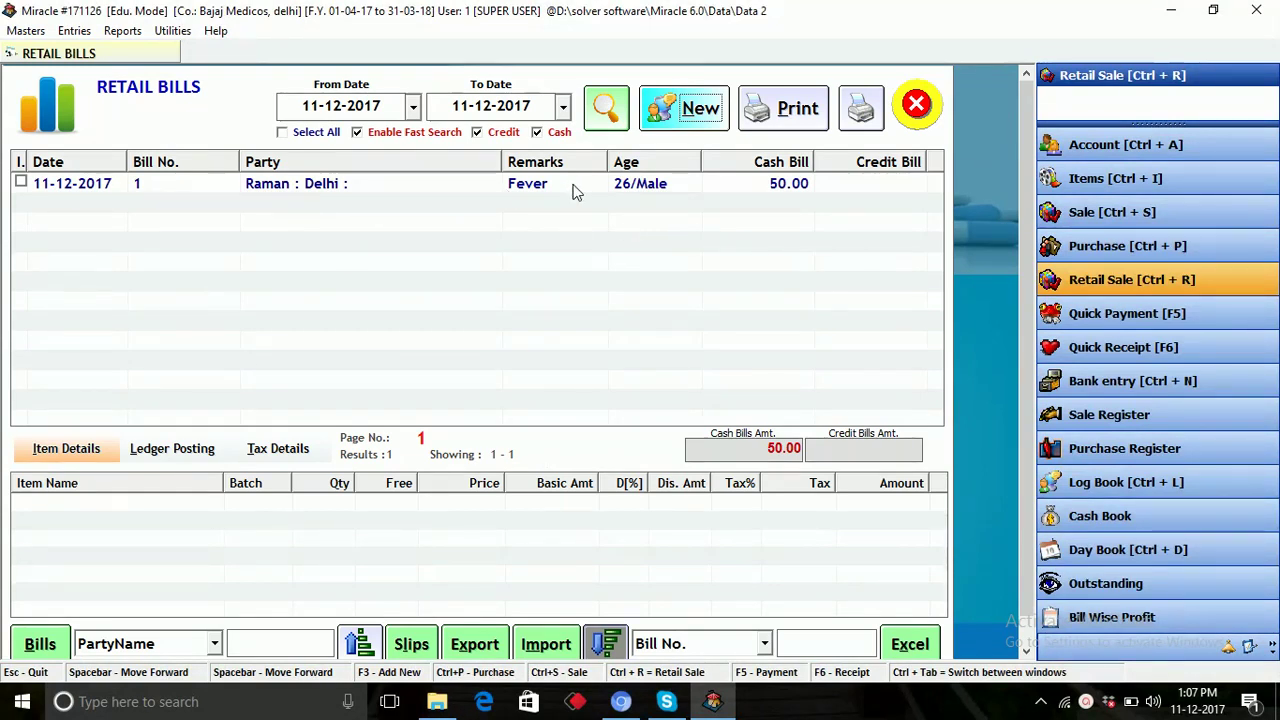
click(700, 109)
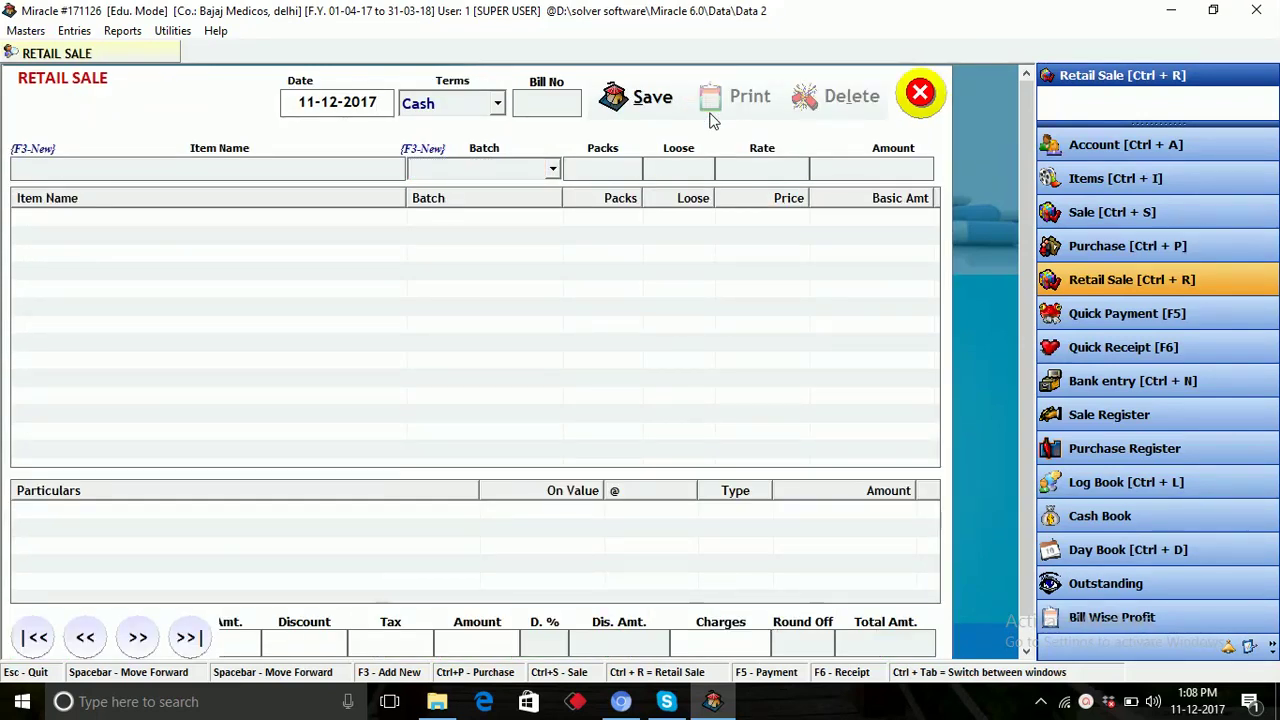
key(Return)
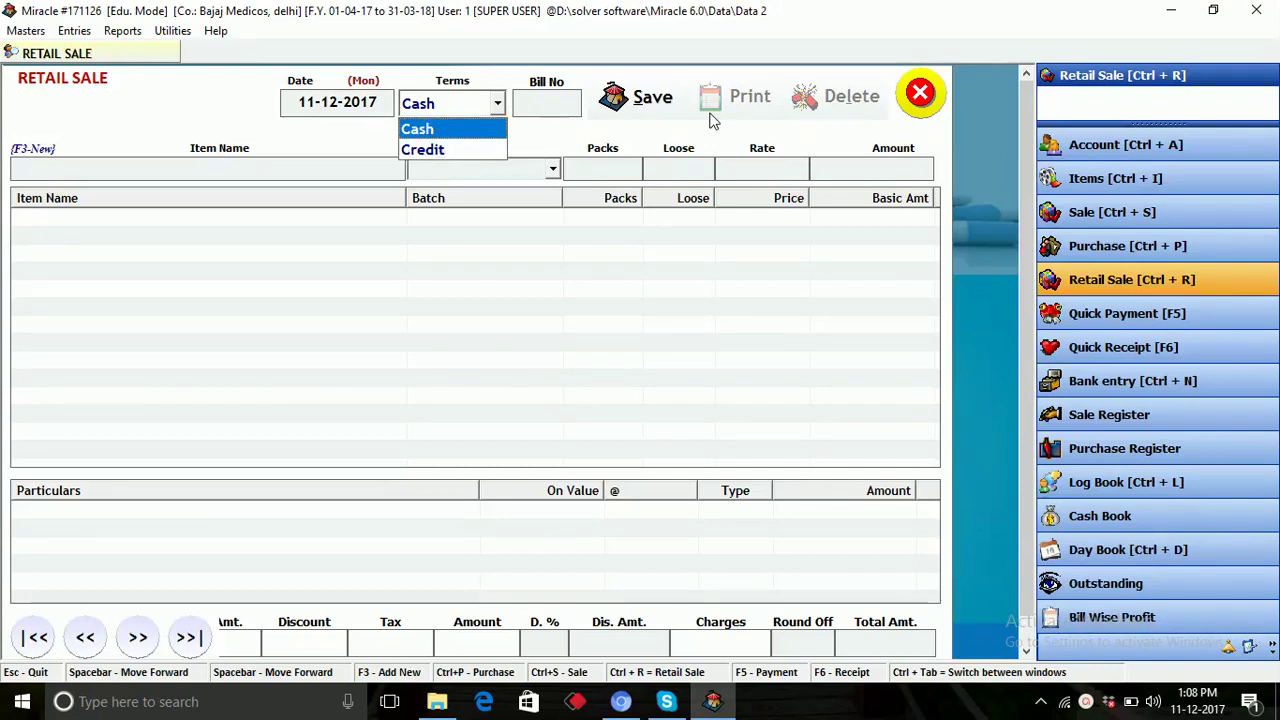
key(Down)
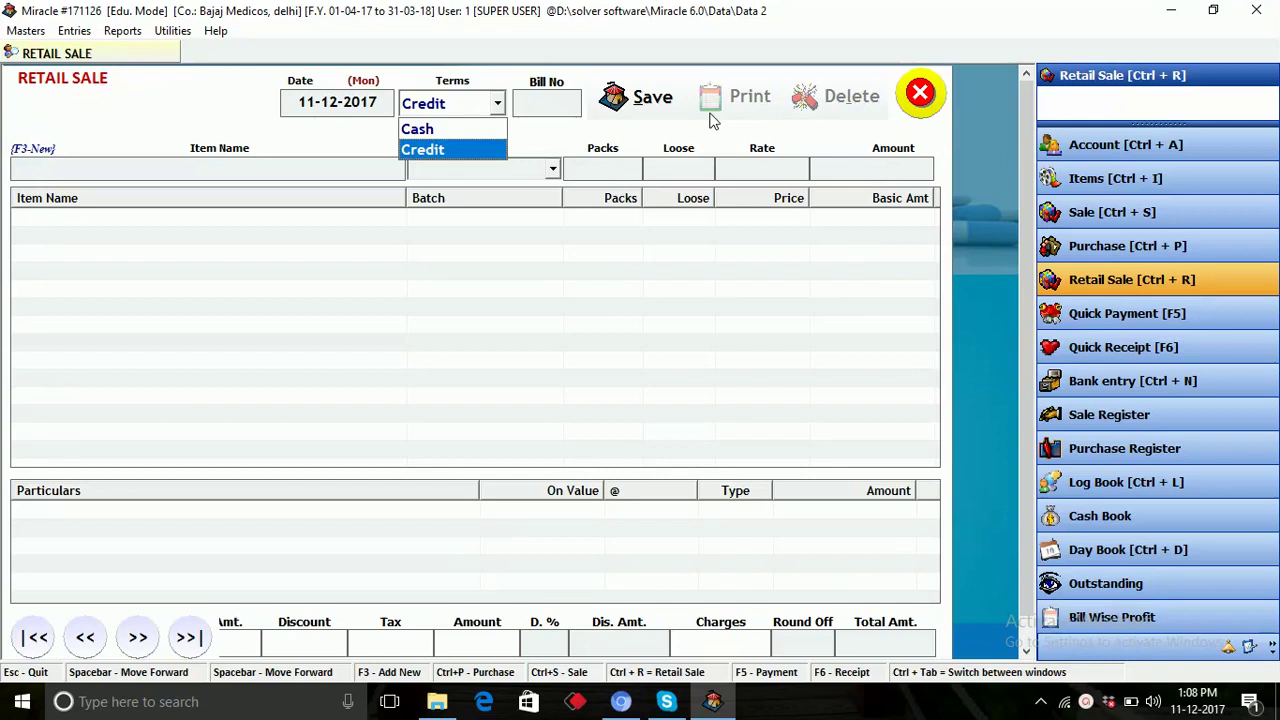
key(Return)
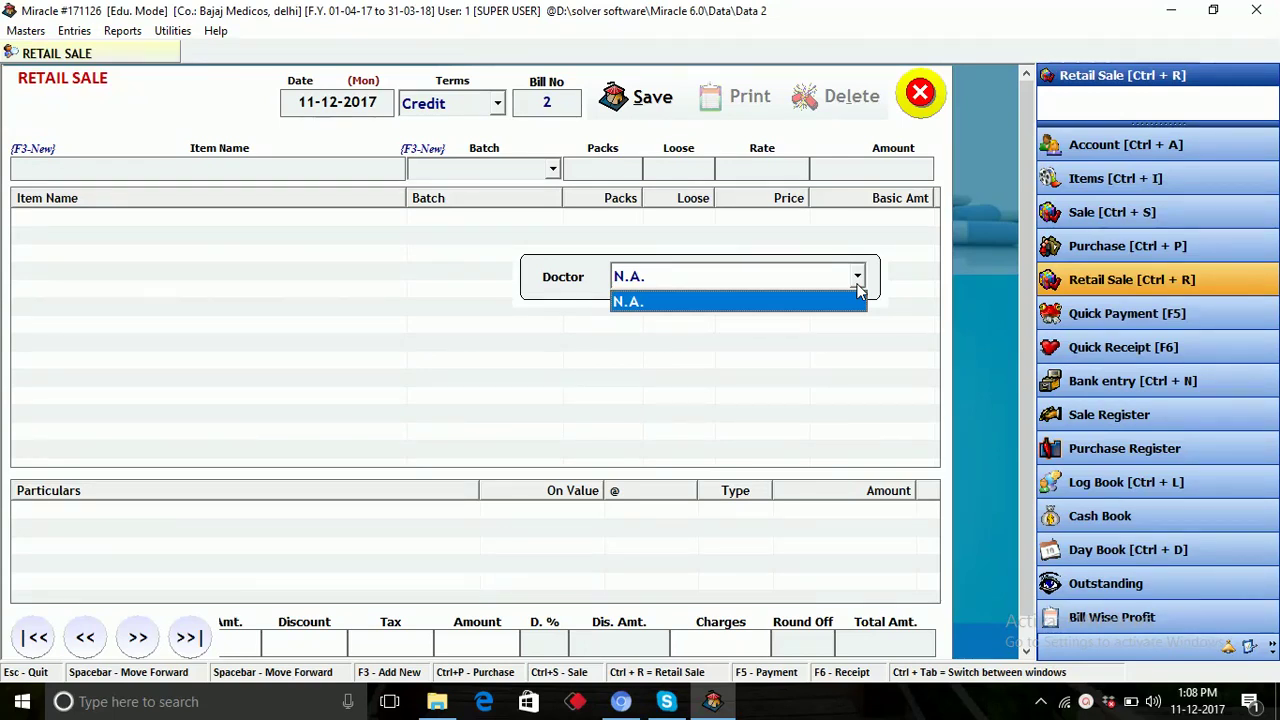
Create a new account in group Doctor with the doctor's name and select it on bill 2.
key(F3)
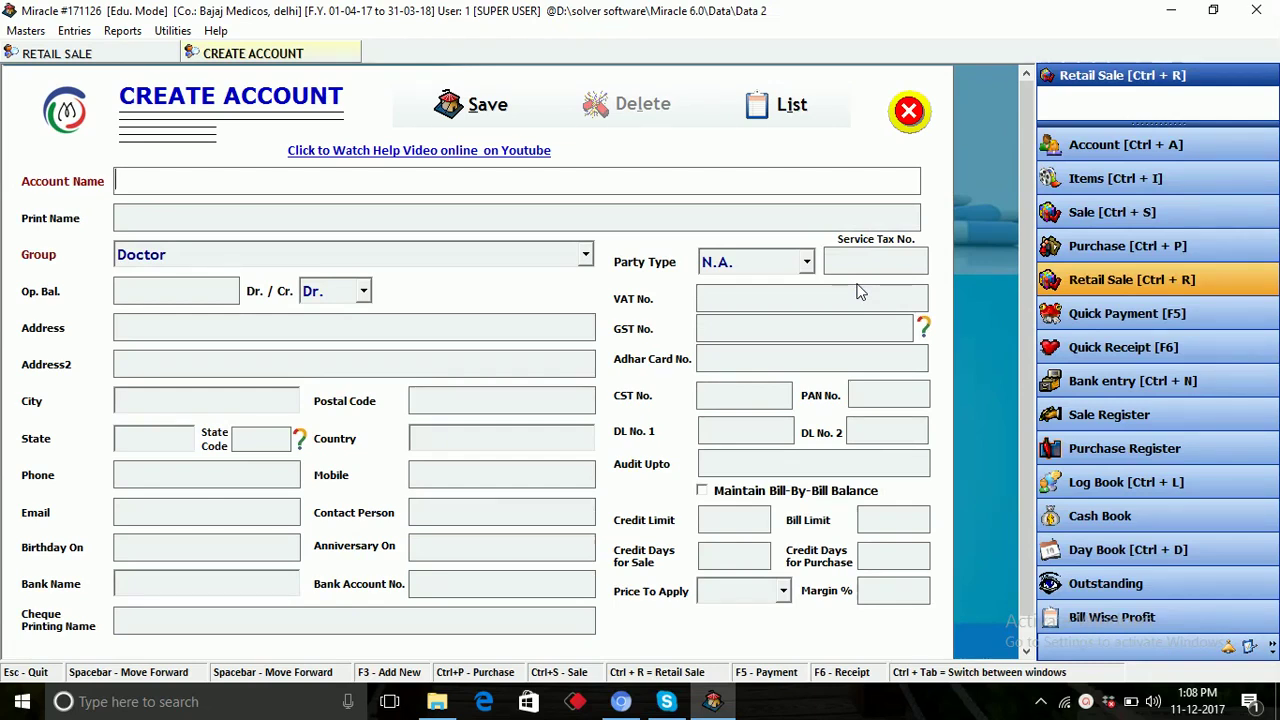
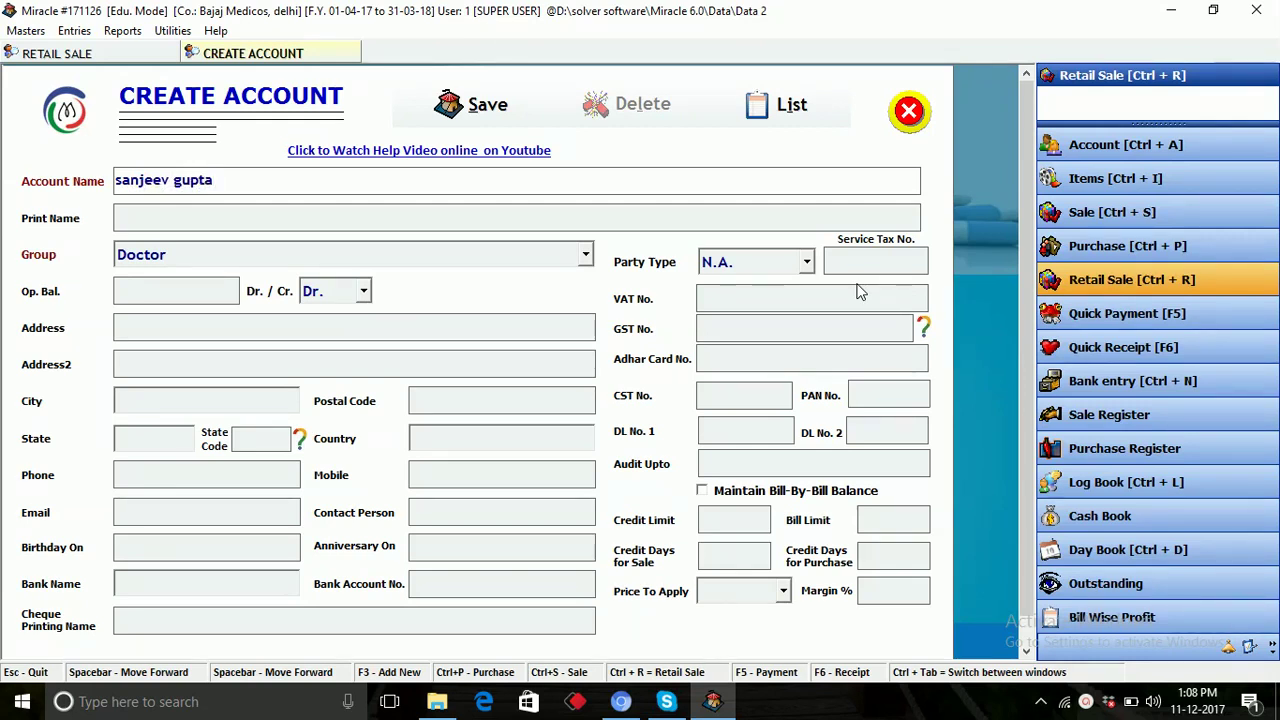
key(Return)
key(Return)
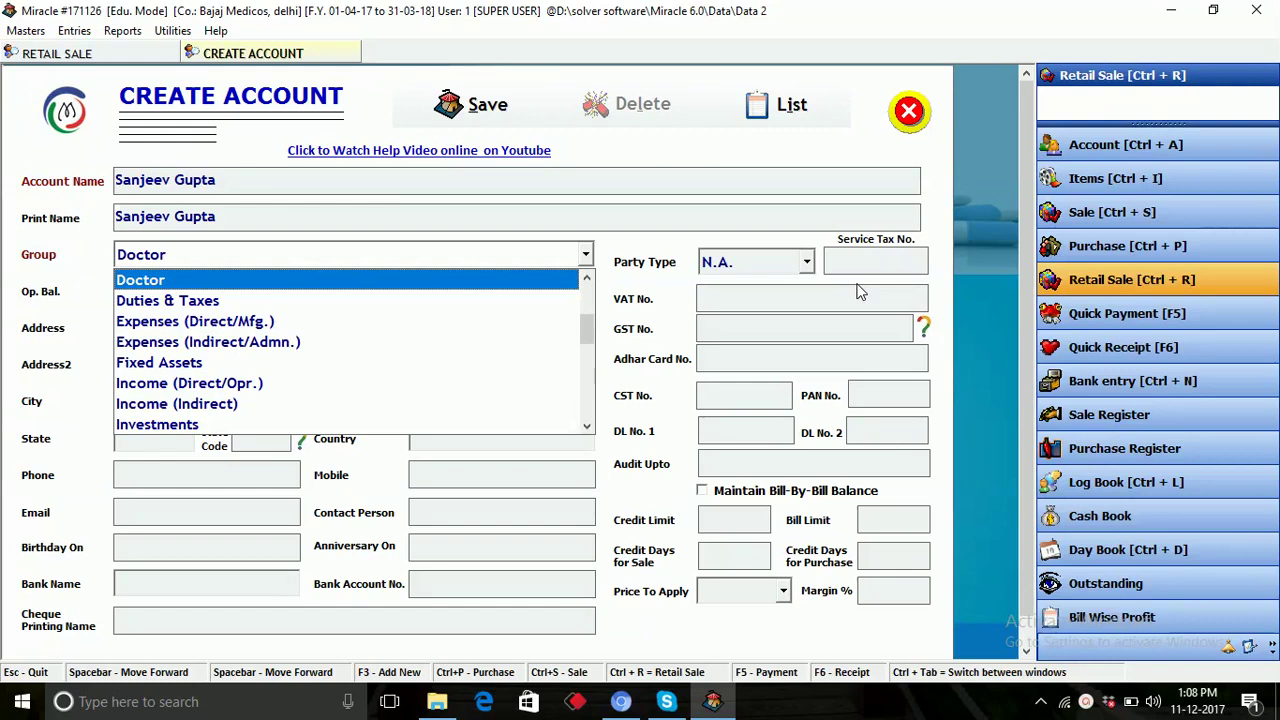
key(Return)
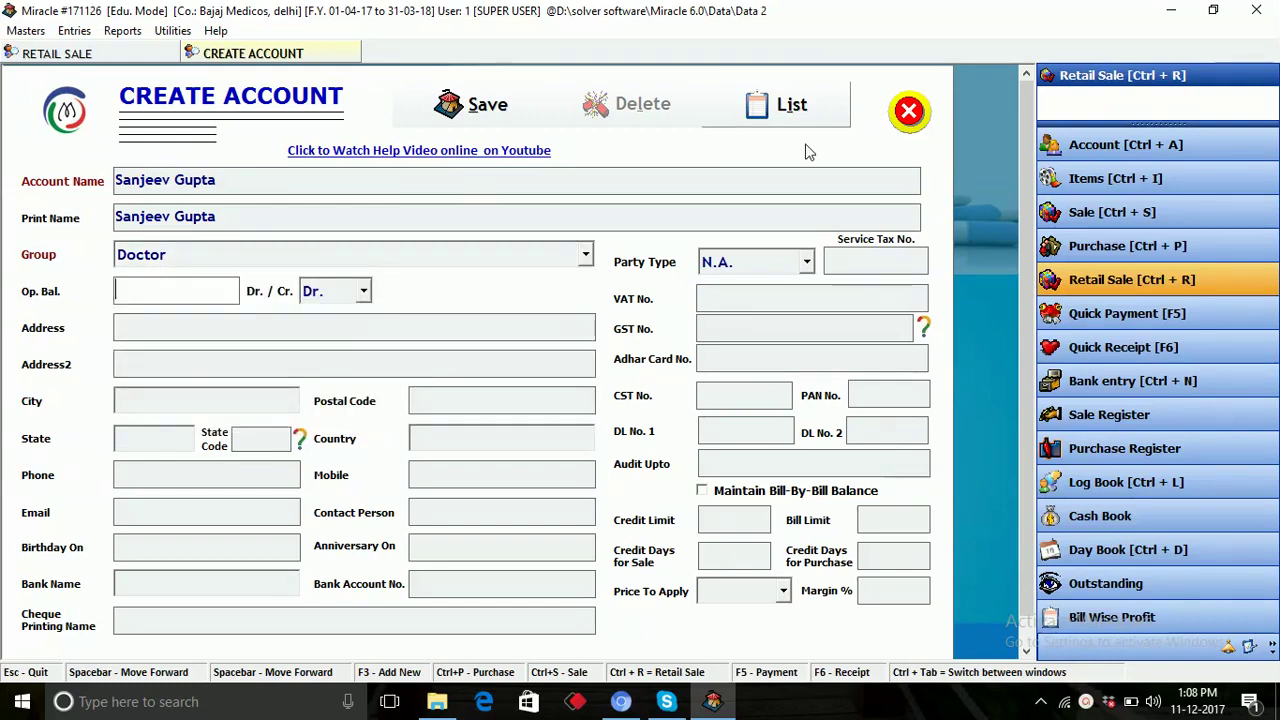
click(492, 120)
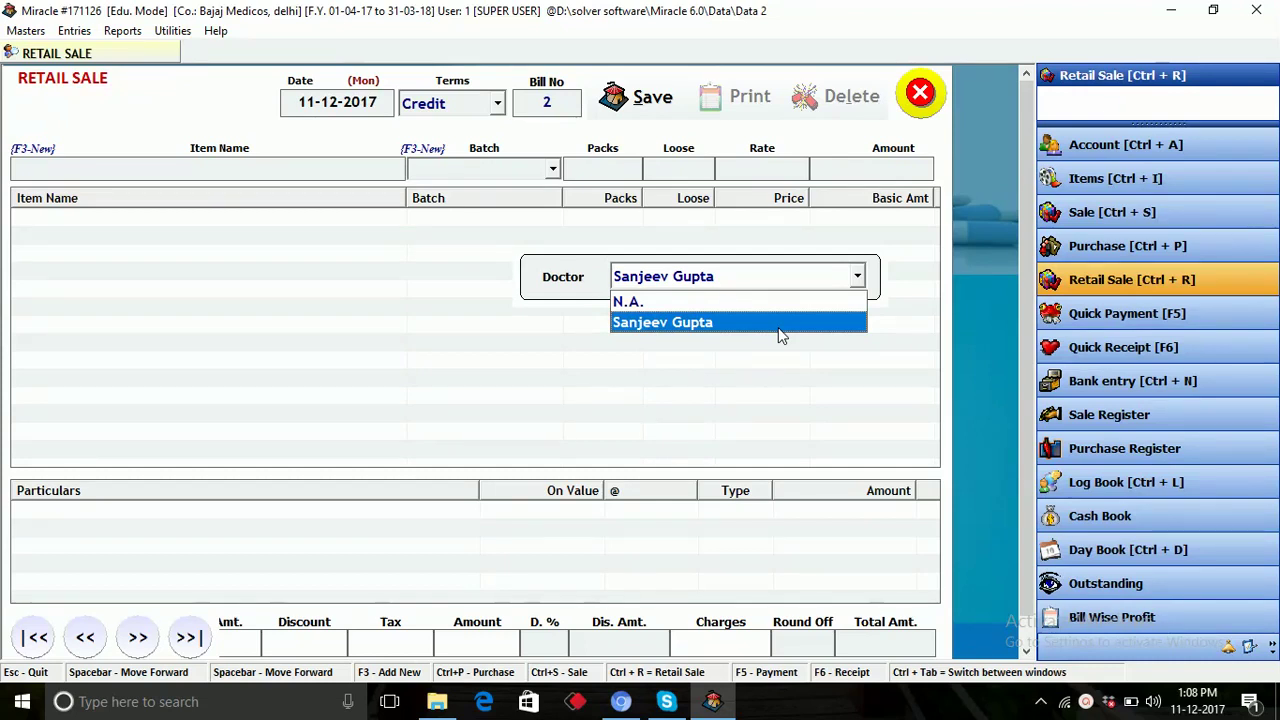
click(778, 328)
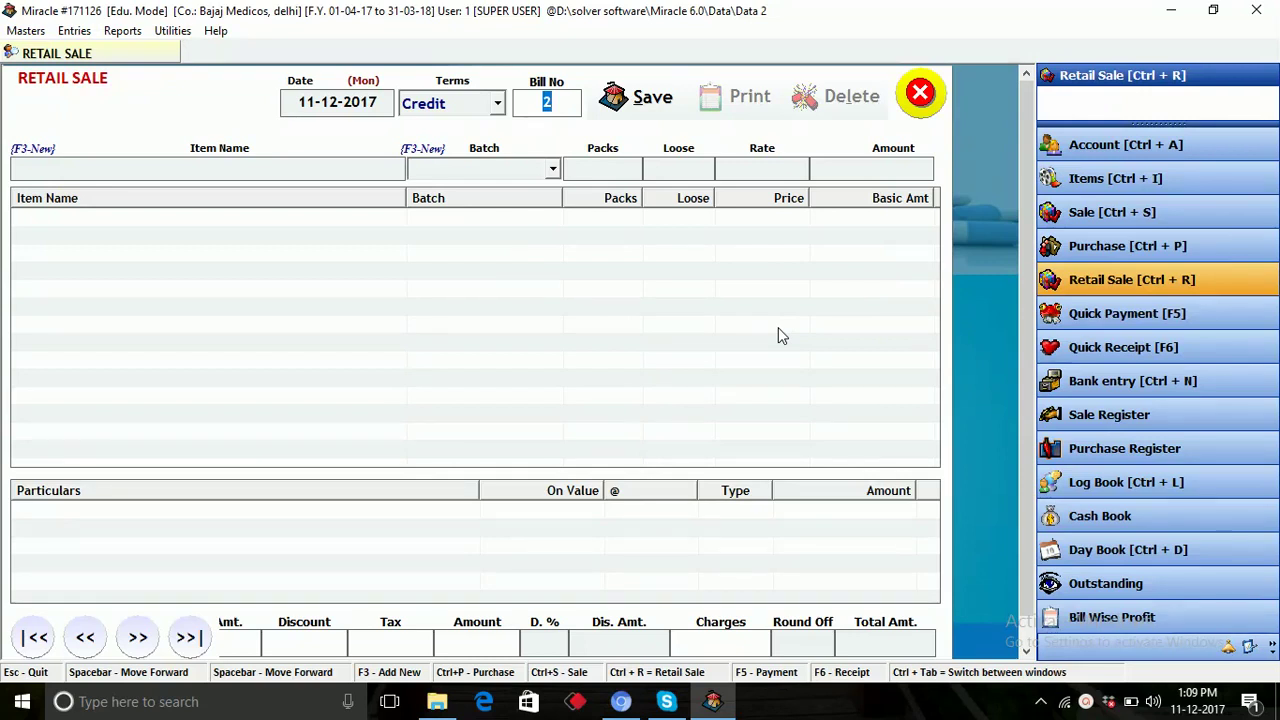
Choose Royal Medical as customer and Paracetamol as the item, then dismiss the purchase history.
key(Return)
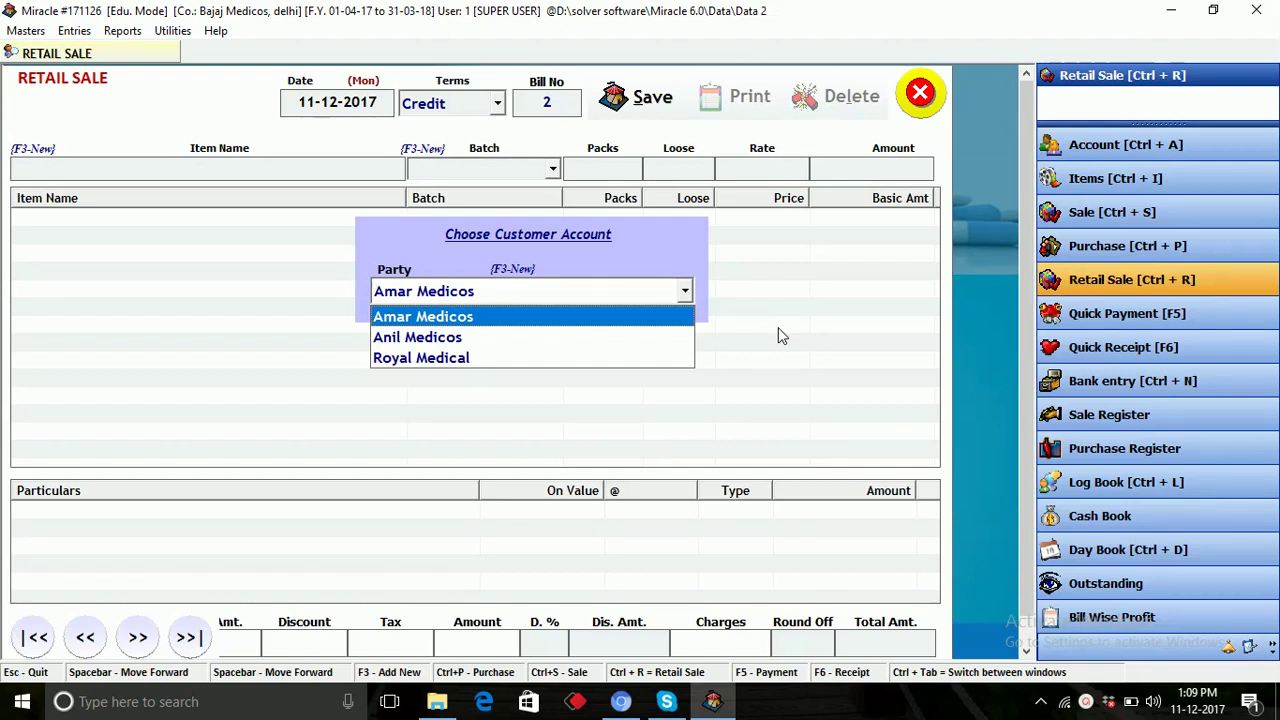
key(Down)
key(Down)
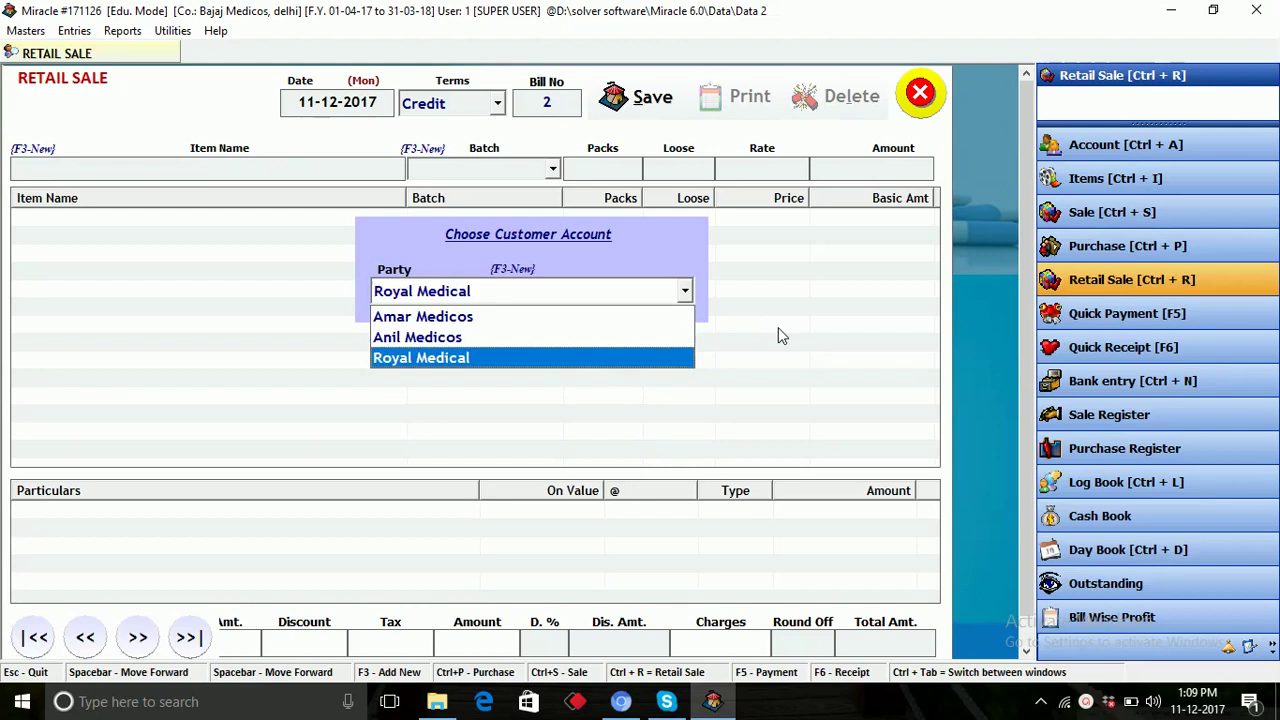
key(Return)
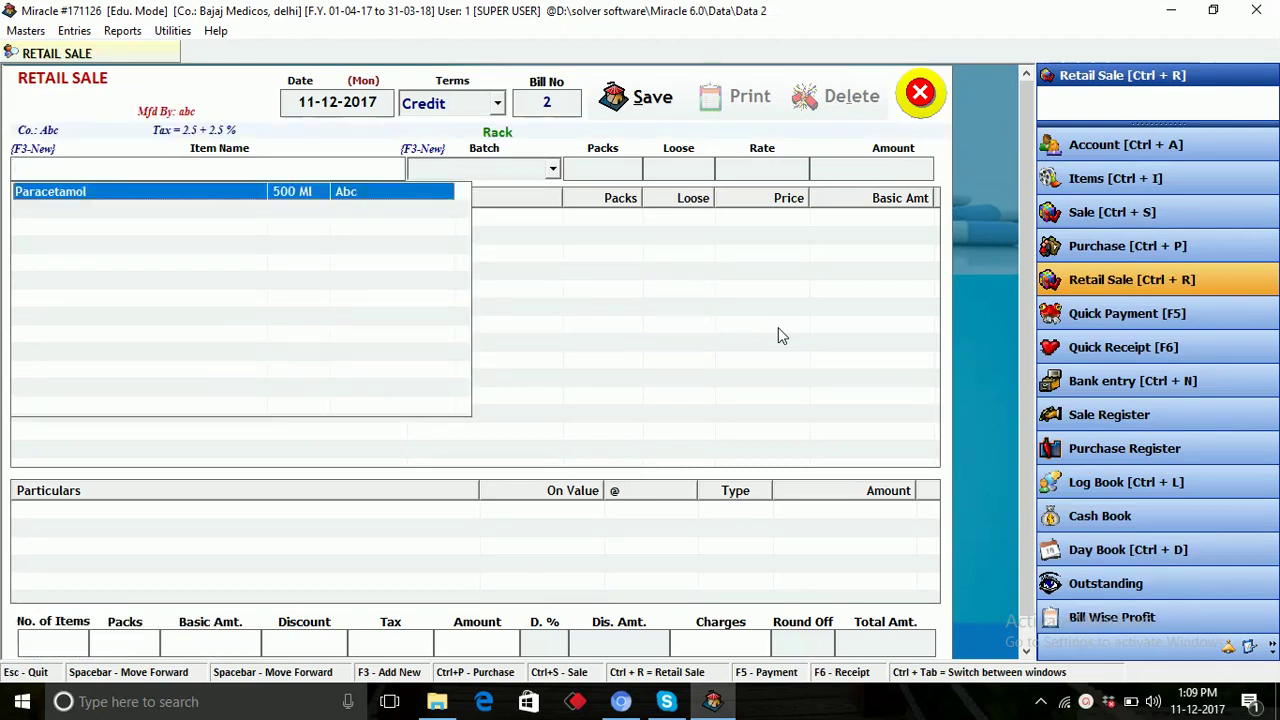
key(Return)
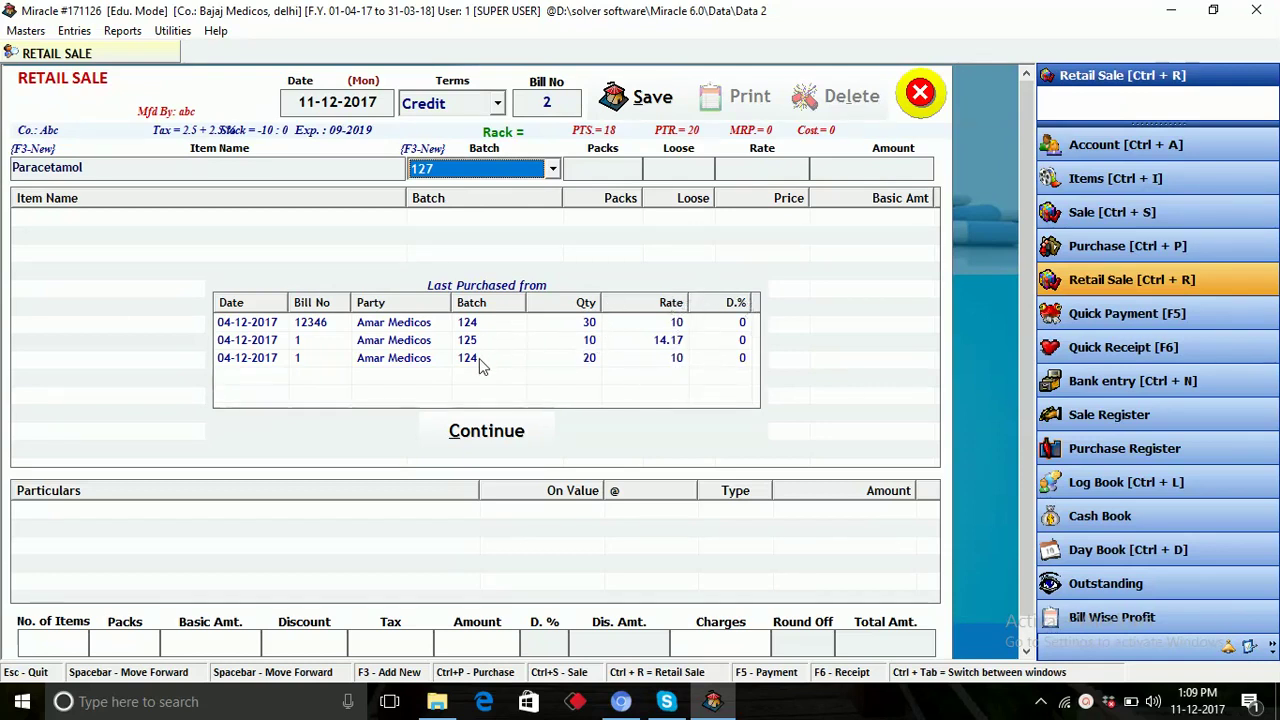
click(486, 432)
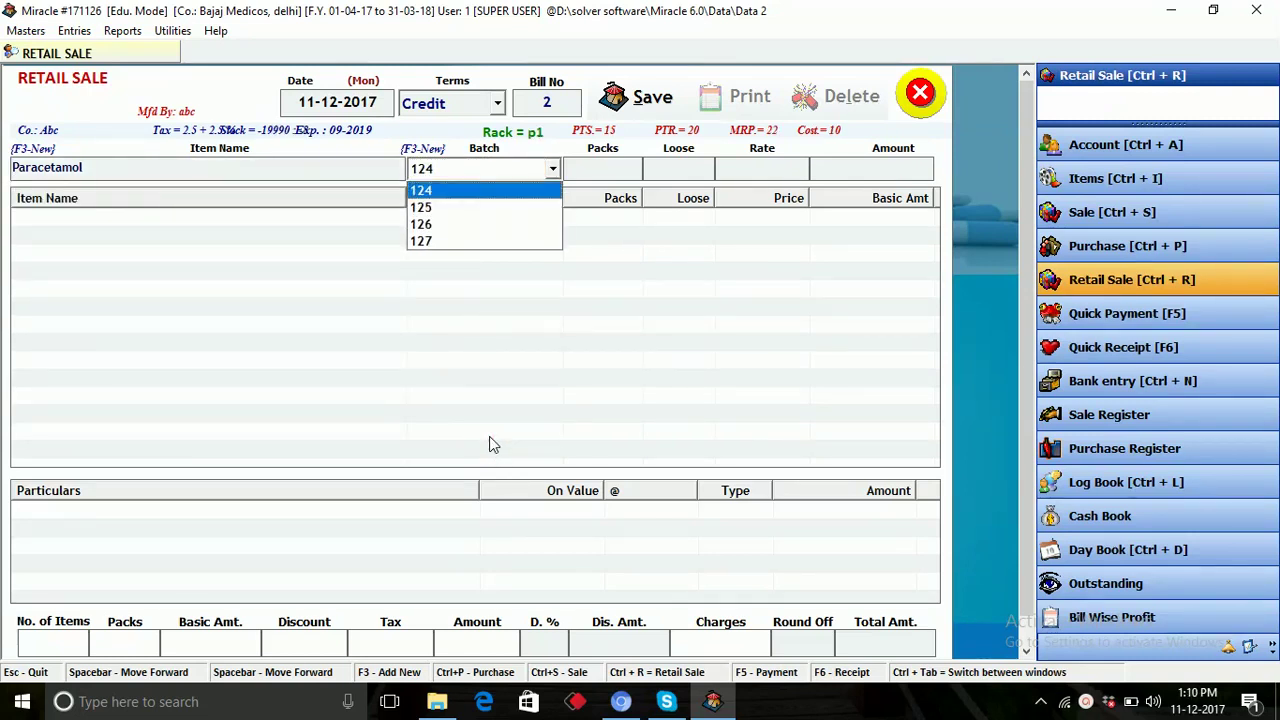
Add Paracetamol batch 125, 40 packs and 5 loose at 20.91, then save bill 2 totalling 889.
key(Down)
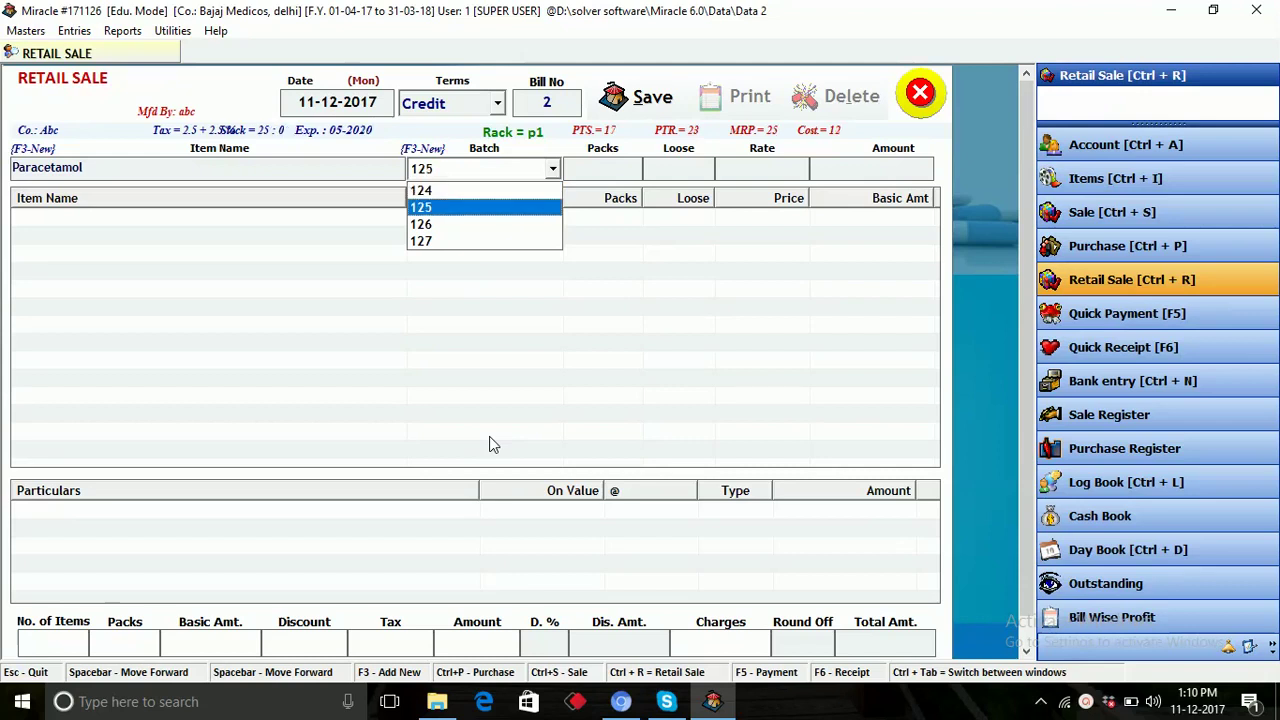
key(Return)
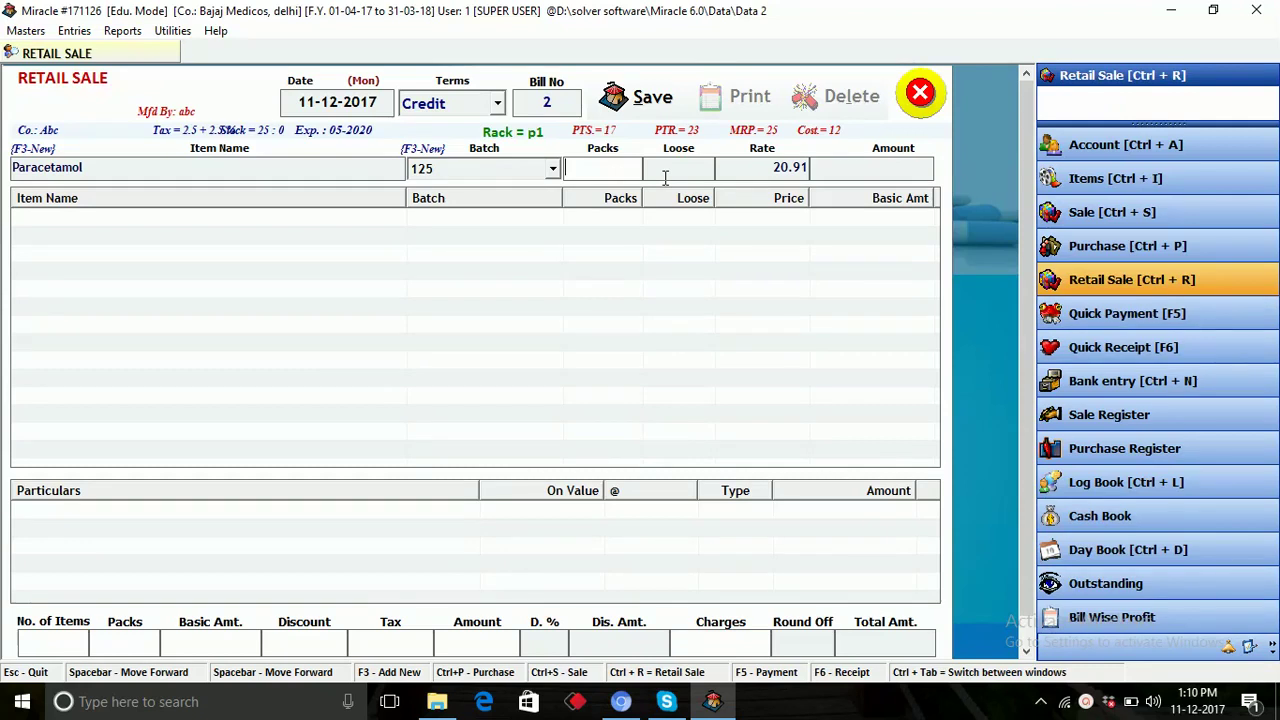
text(40)
key(Return)
text(5)
key(Return)
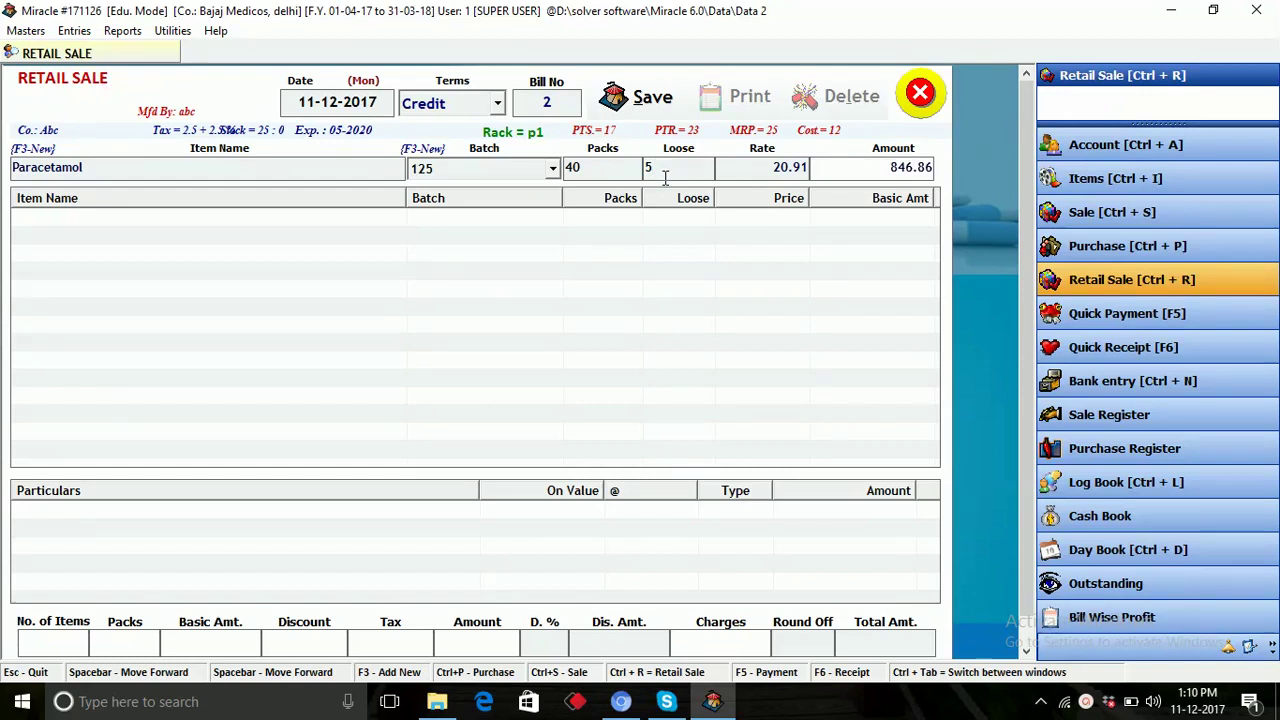
key(Return)
key(Escape)
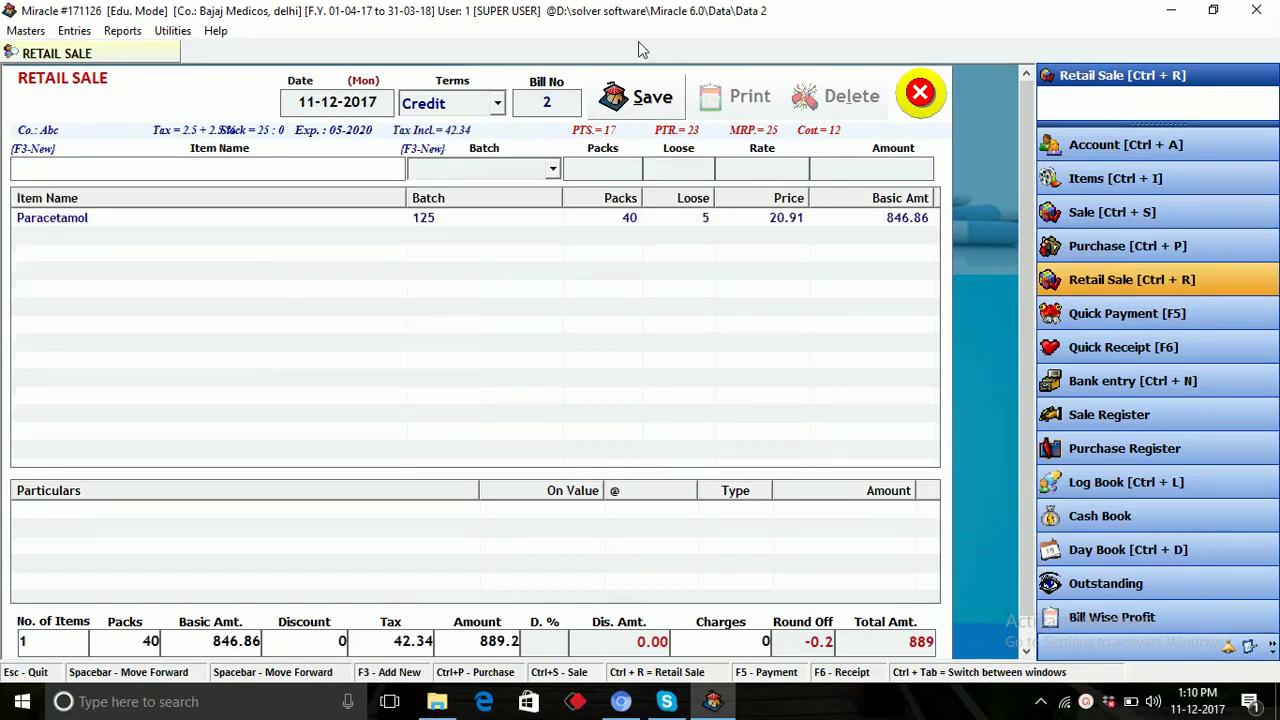
click(641, 108)
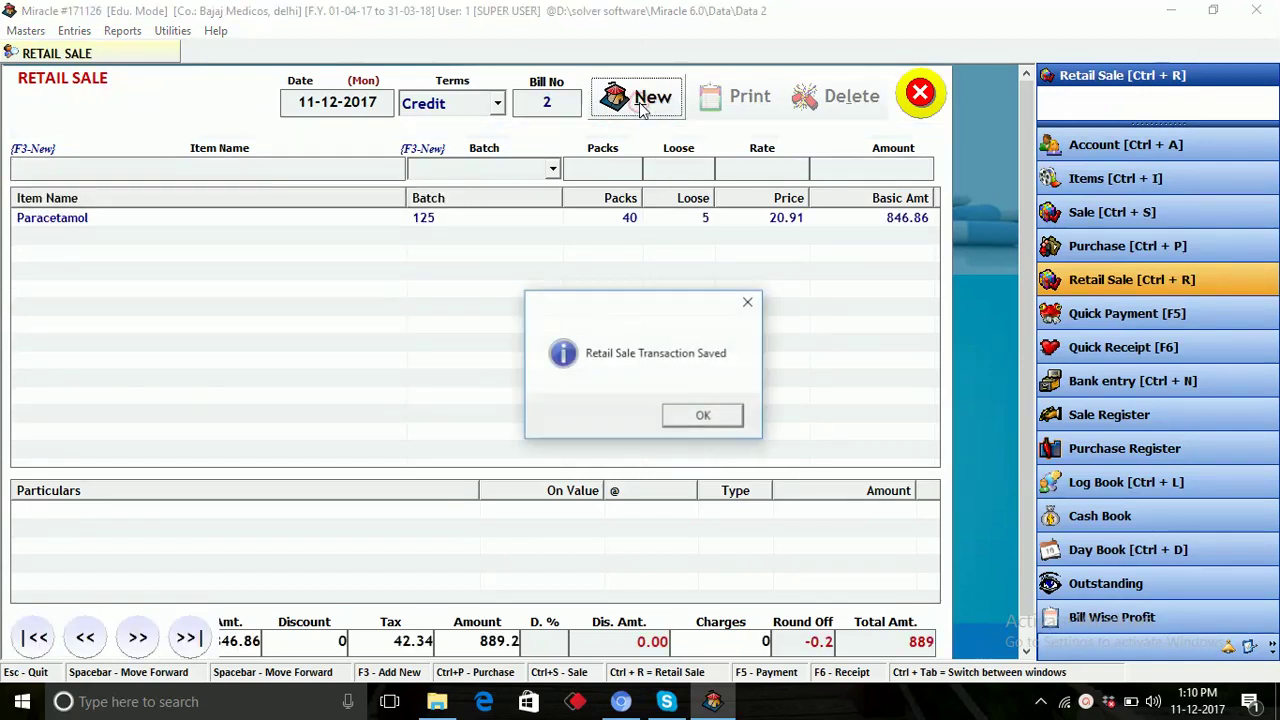
Print-preview the original copy of bill 2 (grand total 889.00), then close the preview and retail sale entry.
click(712, 418)
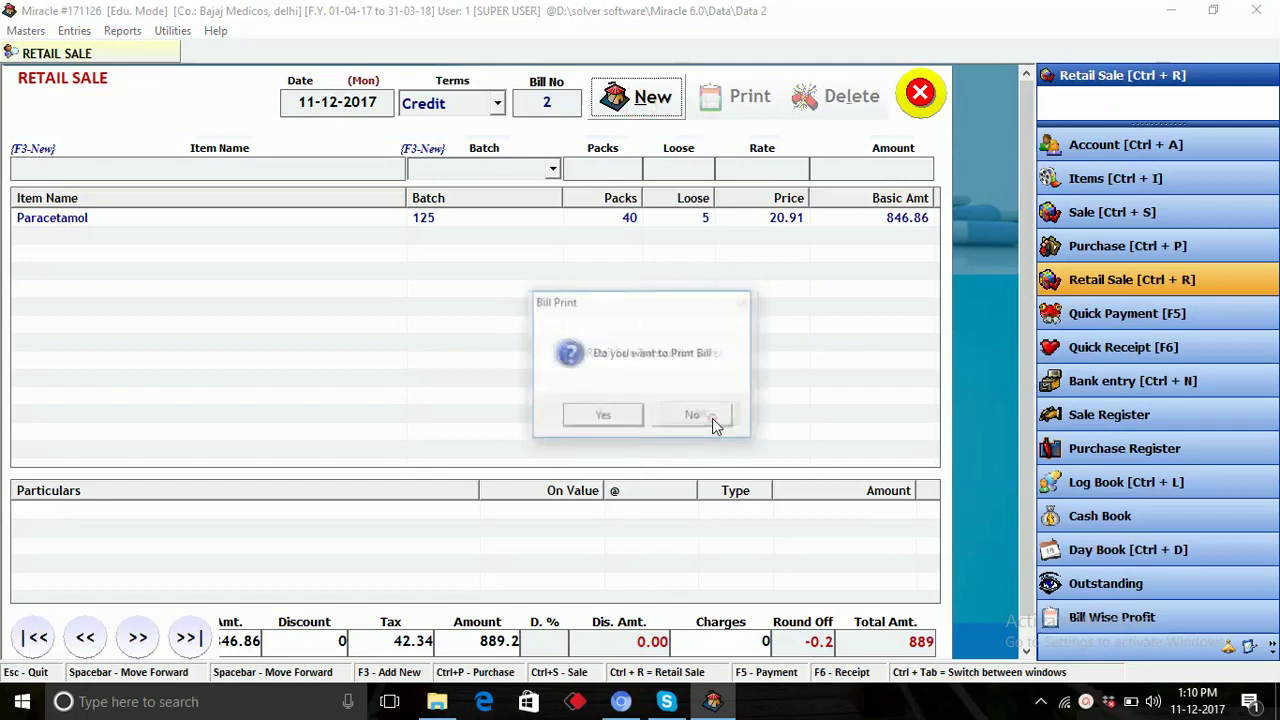
click(620, 418)
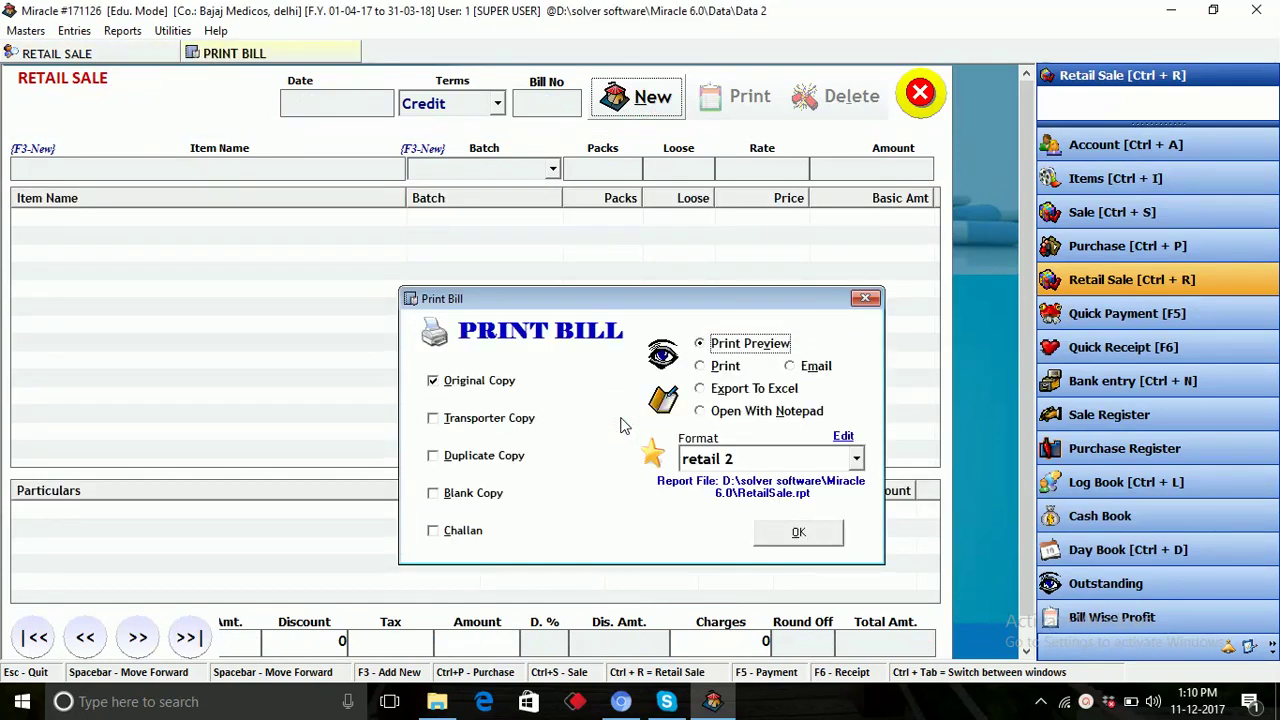
click(798, 535)
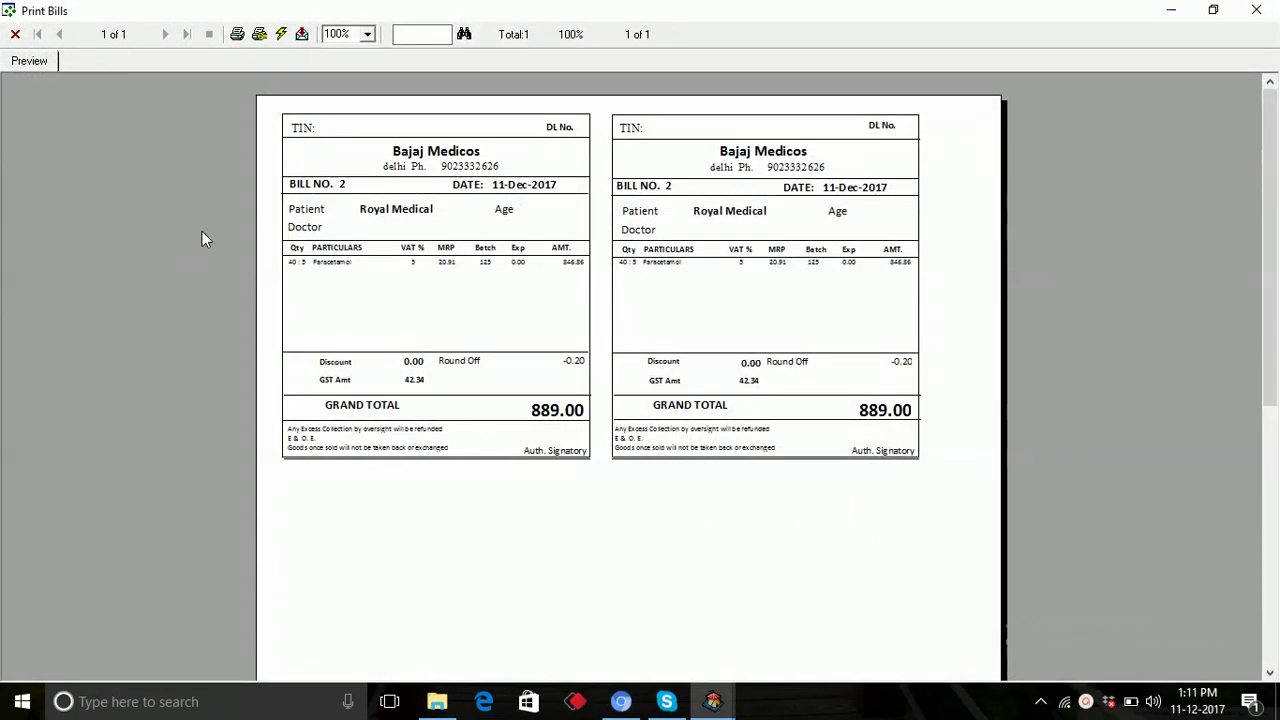
click(15, 37)
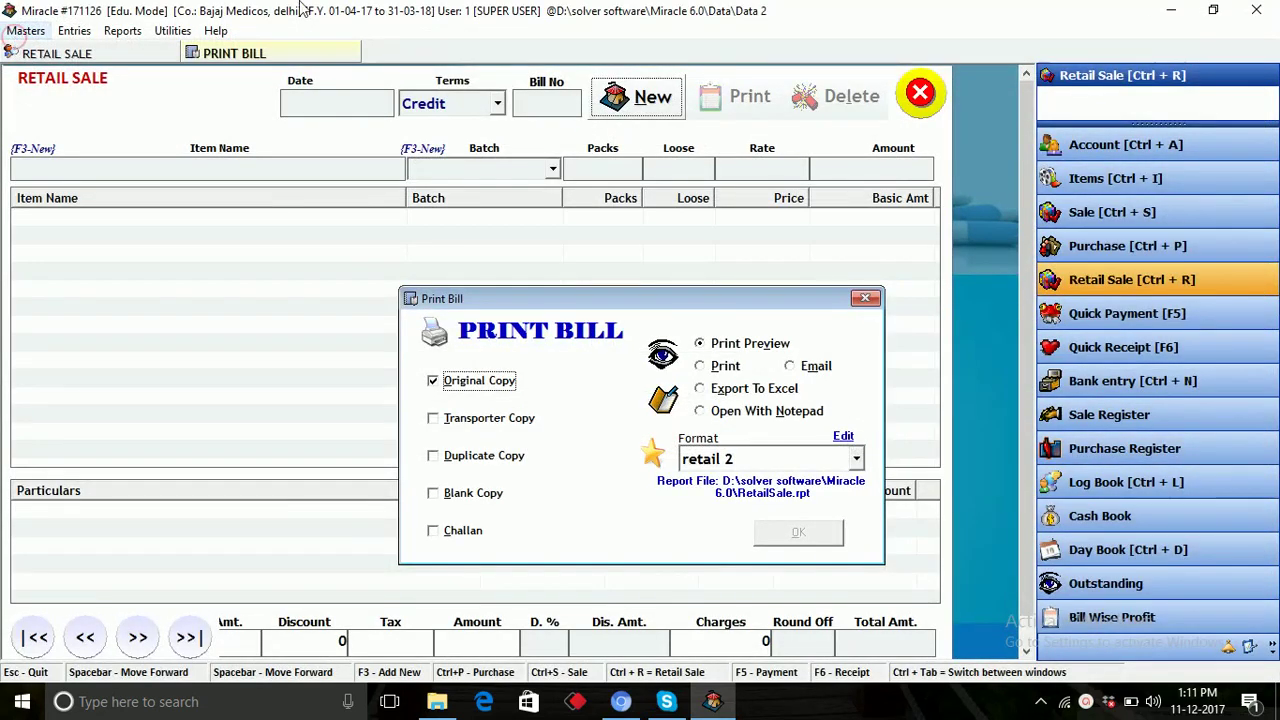
key(Escape)
click(916, 96)
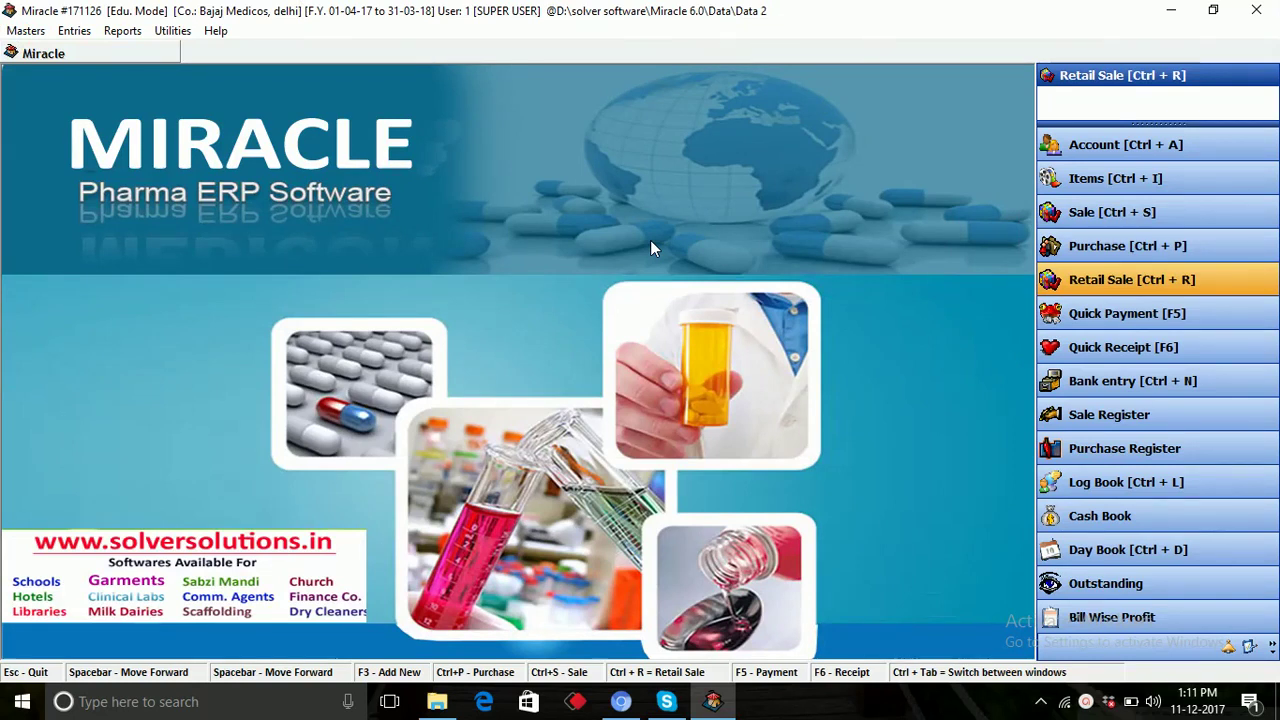
Load the Retail Sale Register for 11-12-2017 from the reports list.
click(125, 32)
click(340, 571)
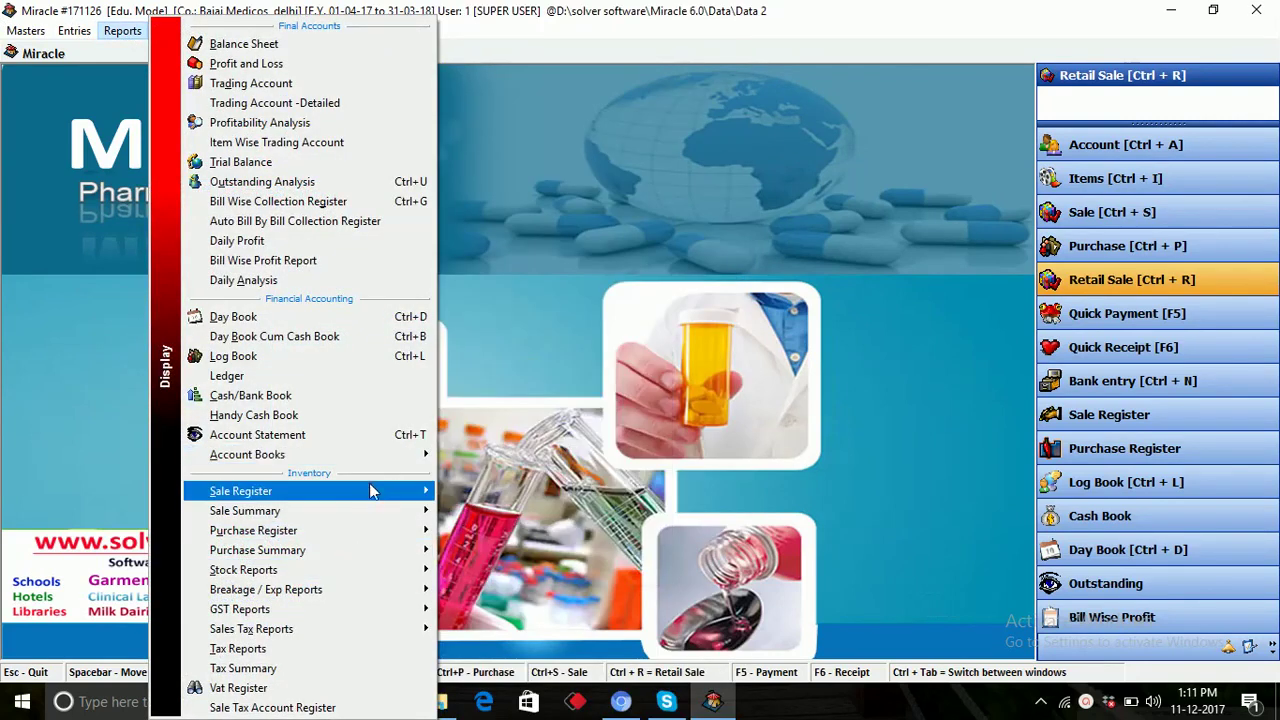
mouse_move(352, 493)
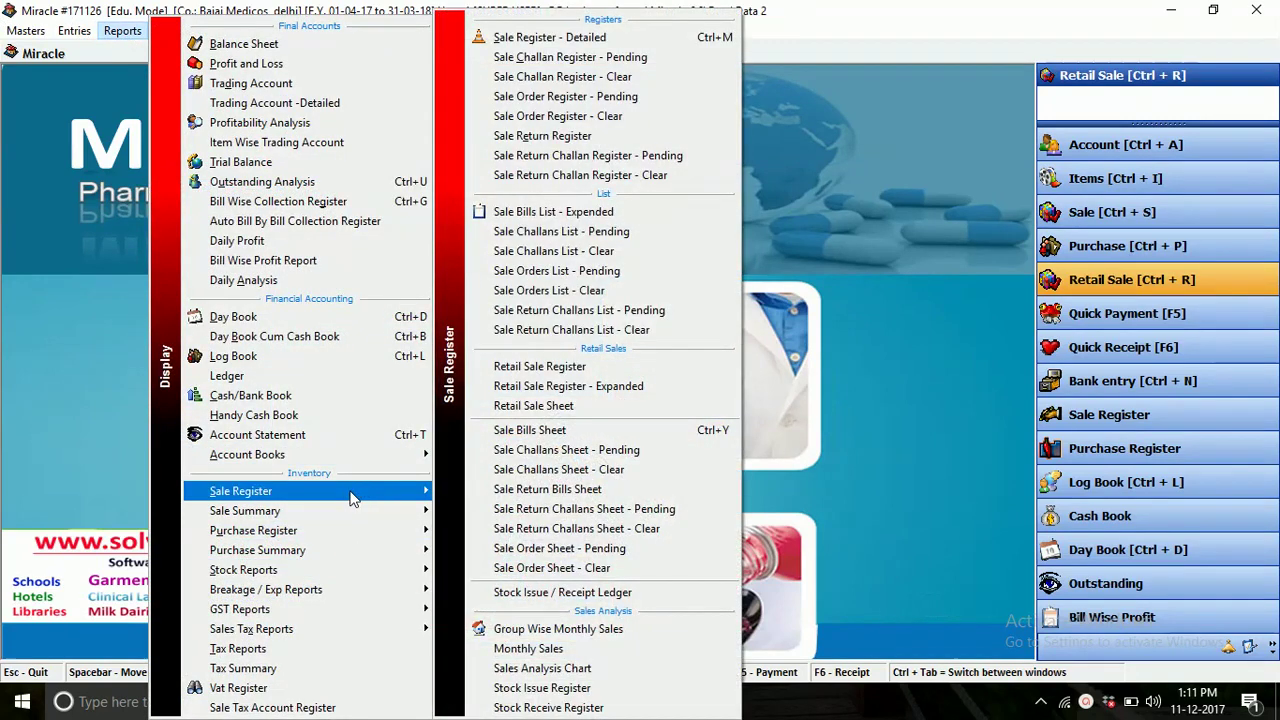
click(585, 368)
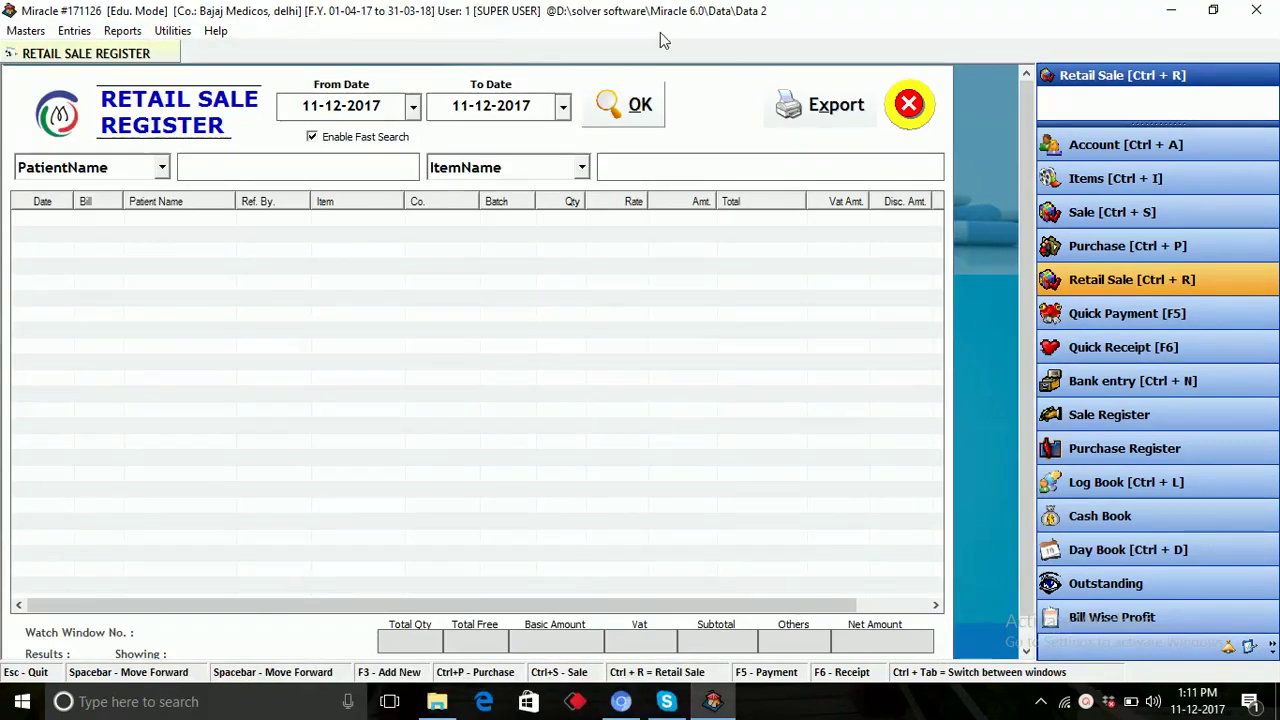
click(625, 116)
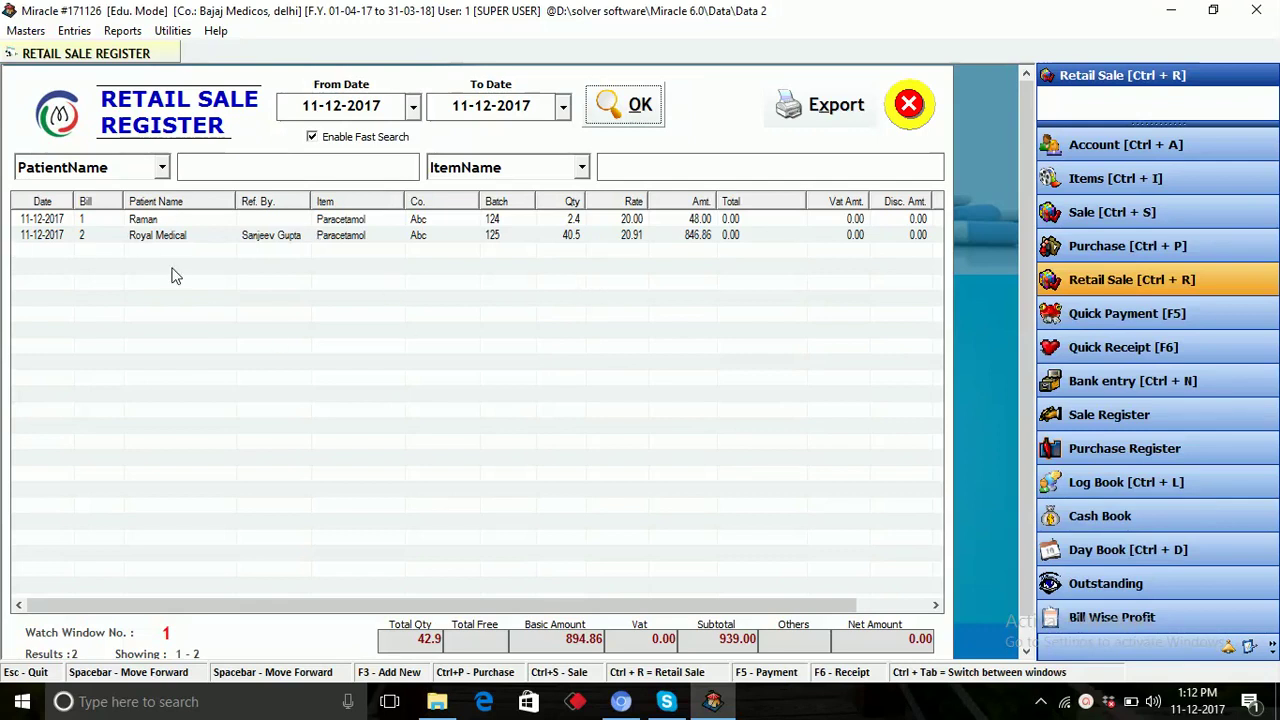
Filter the register by DoctorName using 'sanjee', then clear the search to show all bills.
key(Tab)
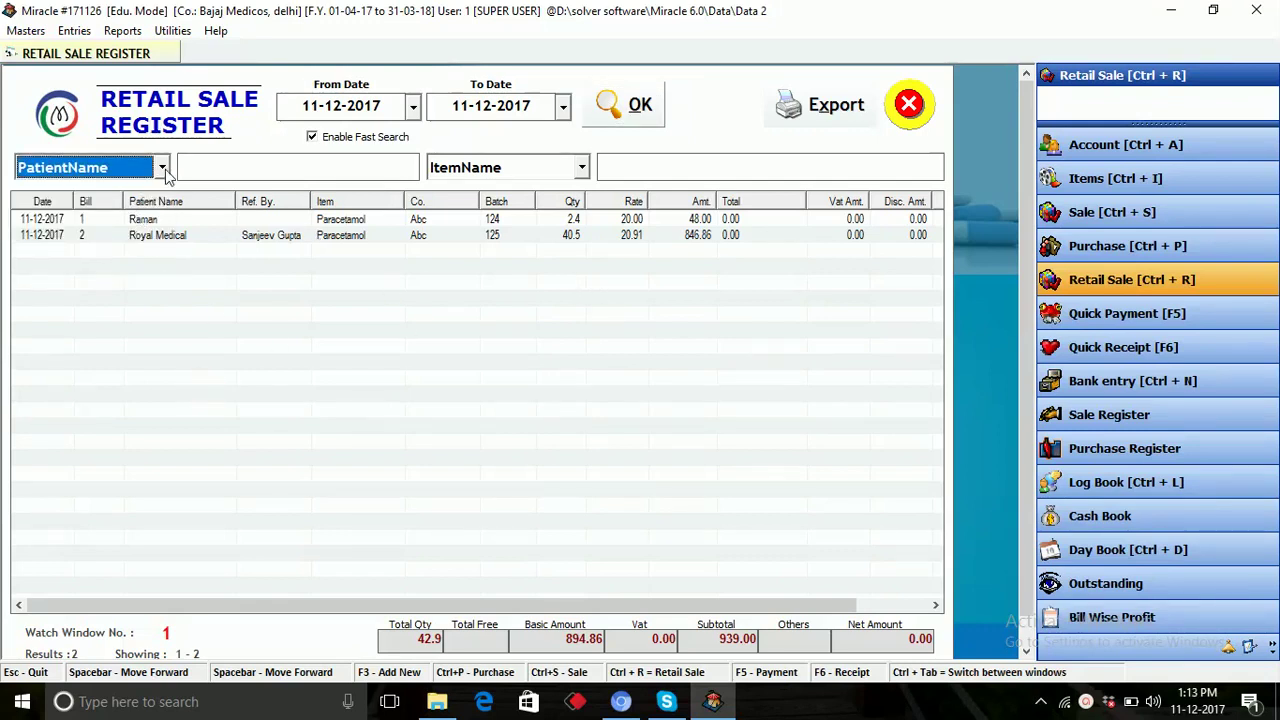
click(162, 170)
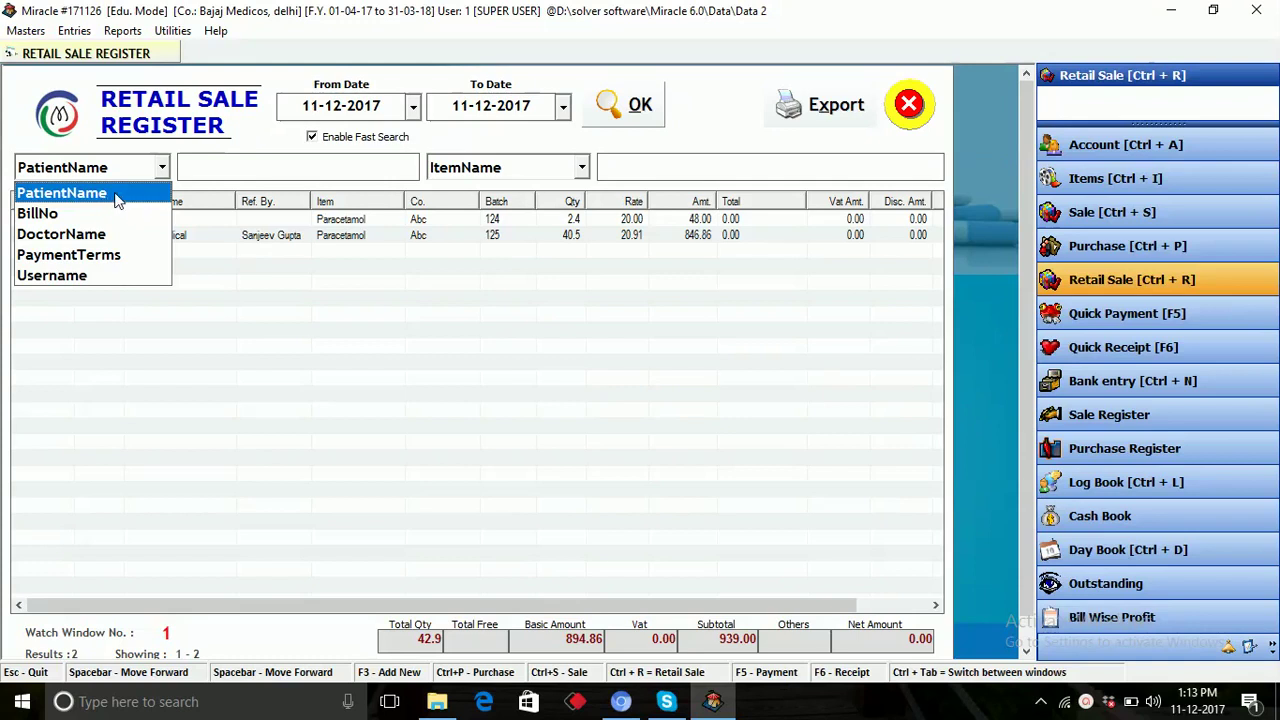
click(130, 195)
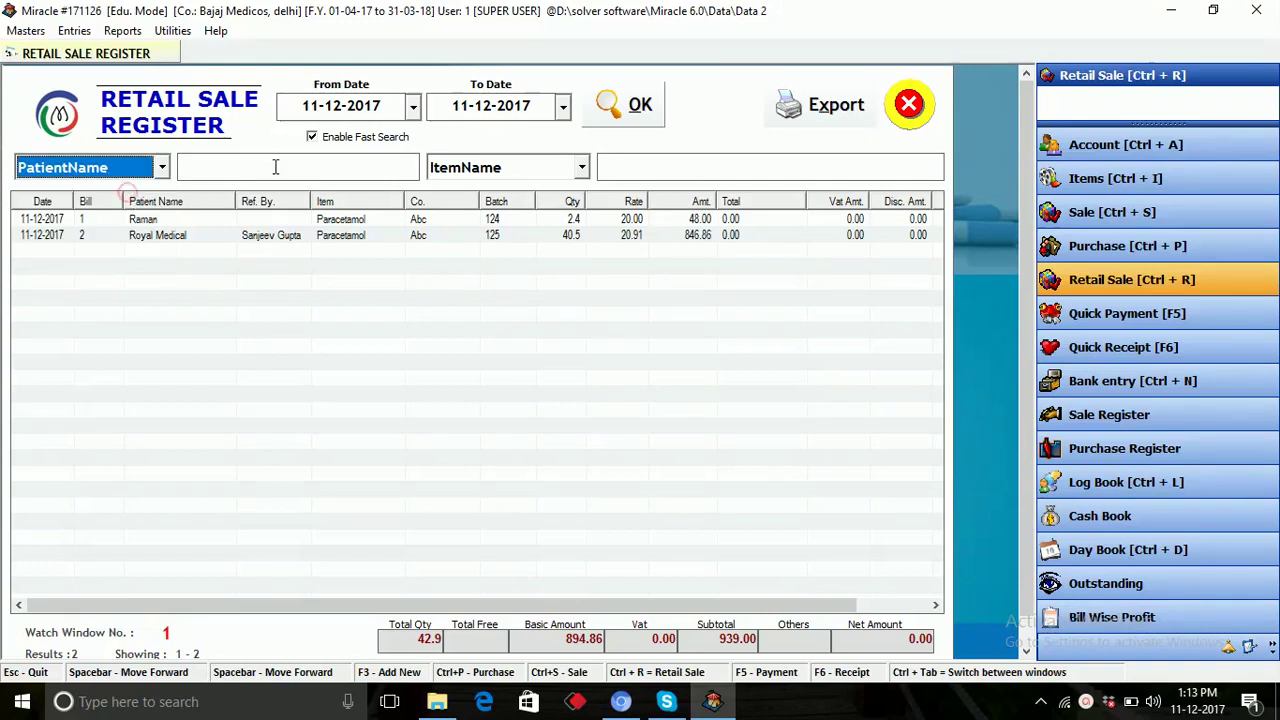
click(248, 170)
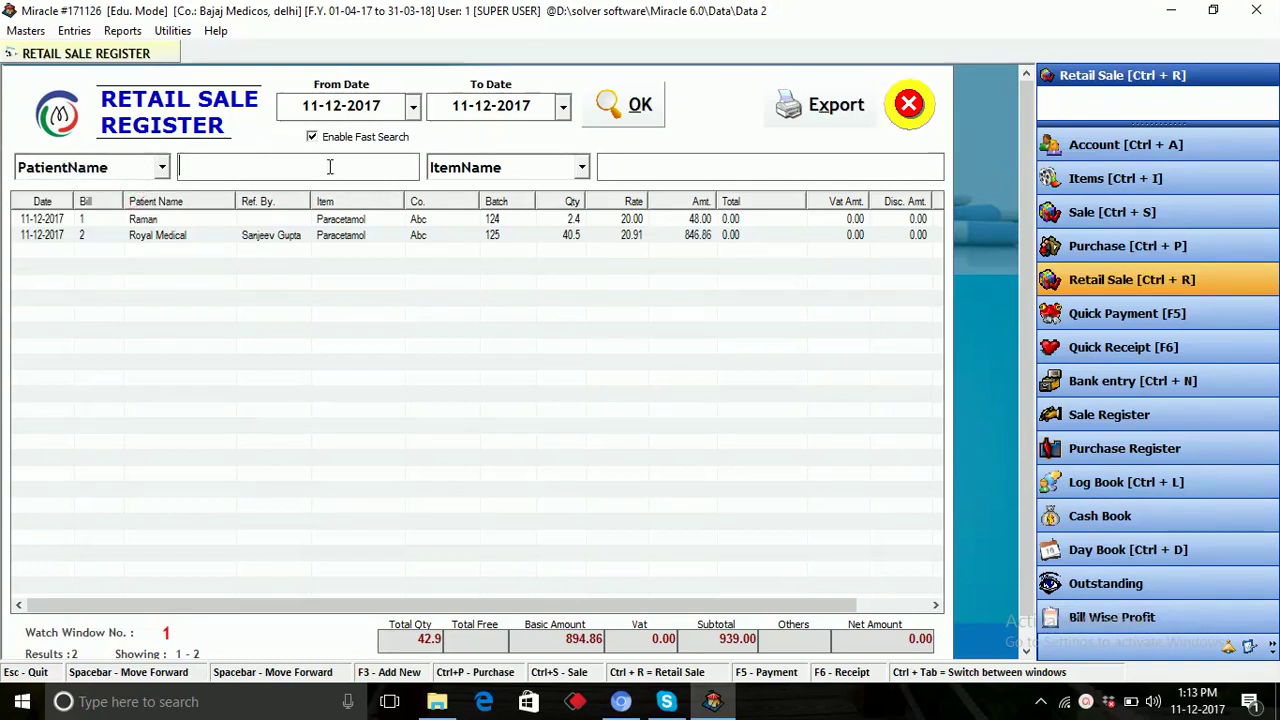
click(162, 167)
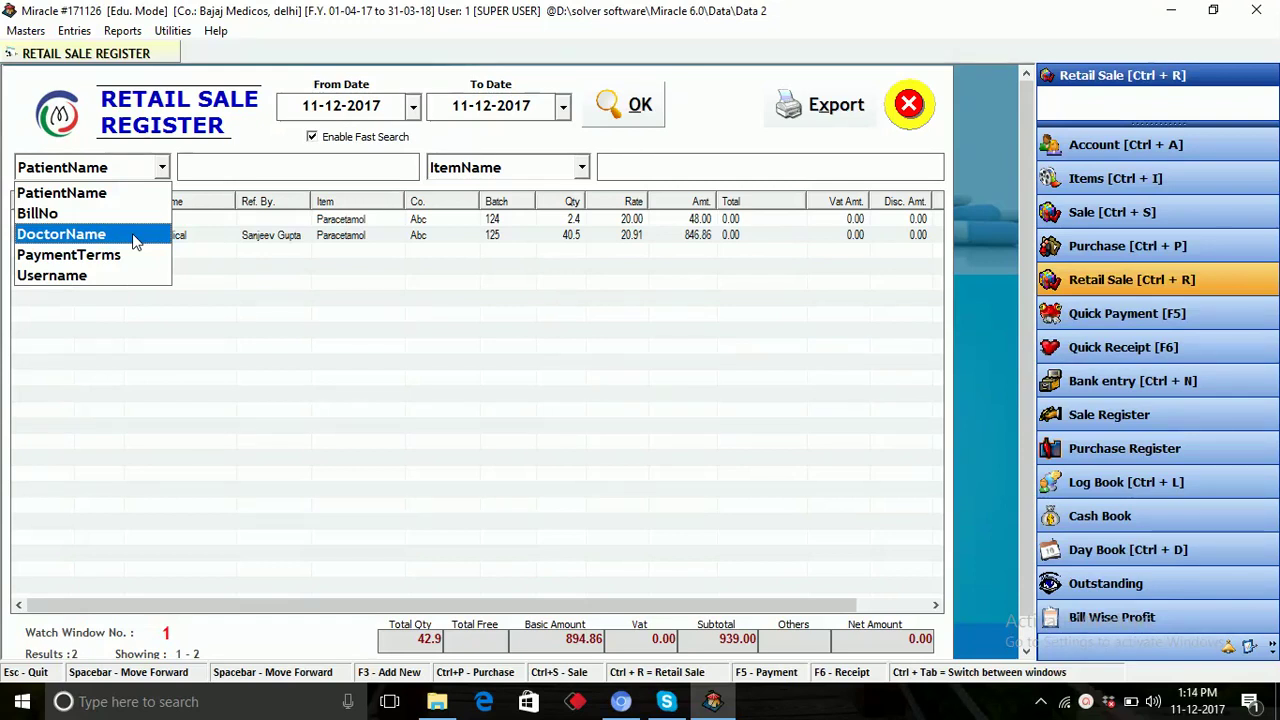
click(116, 240)
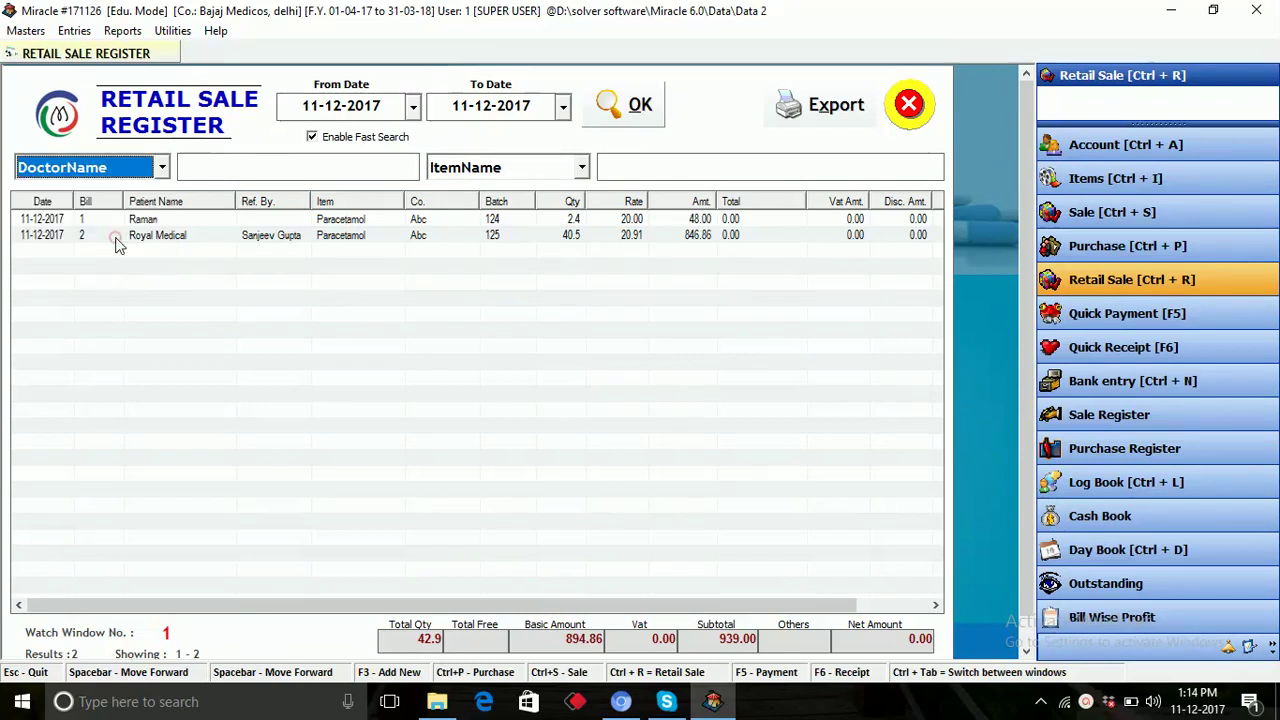
click(229, 172)
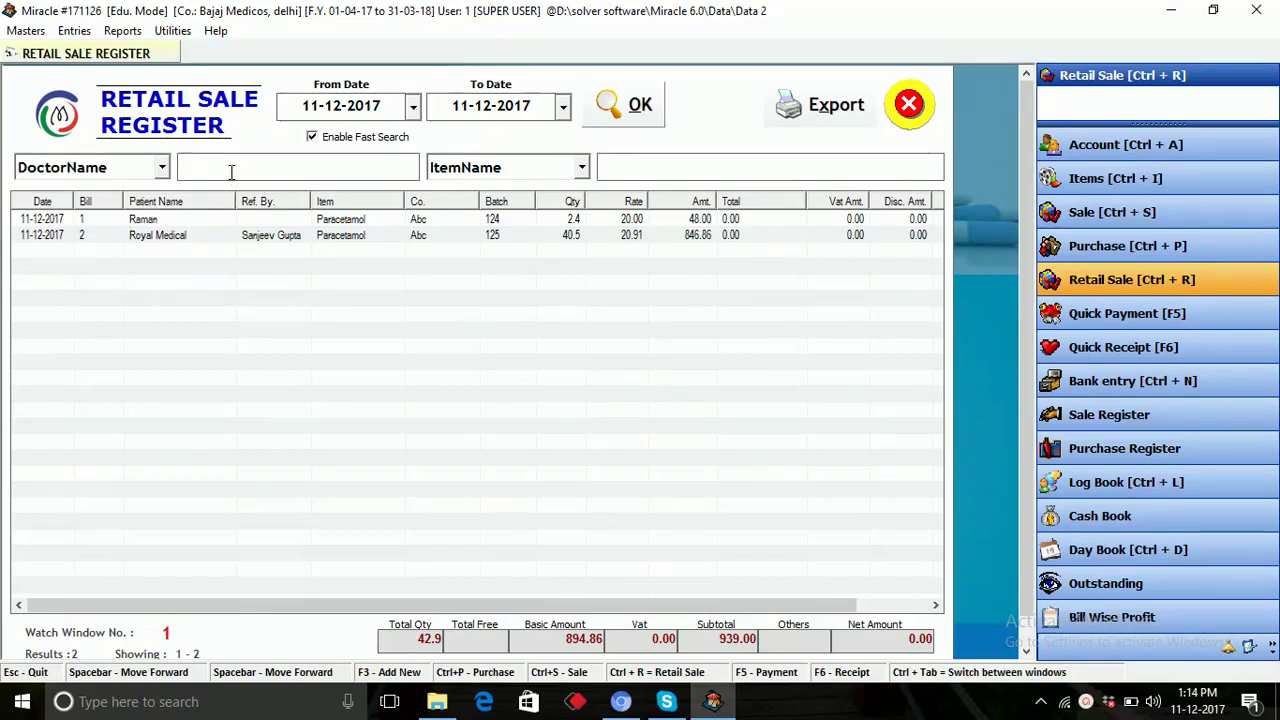
text(sanj)
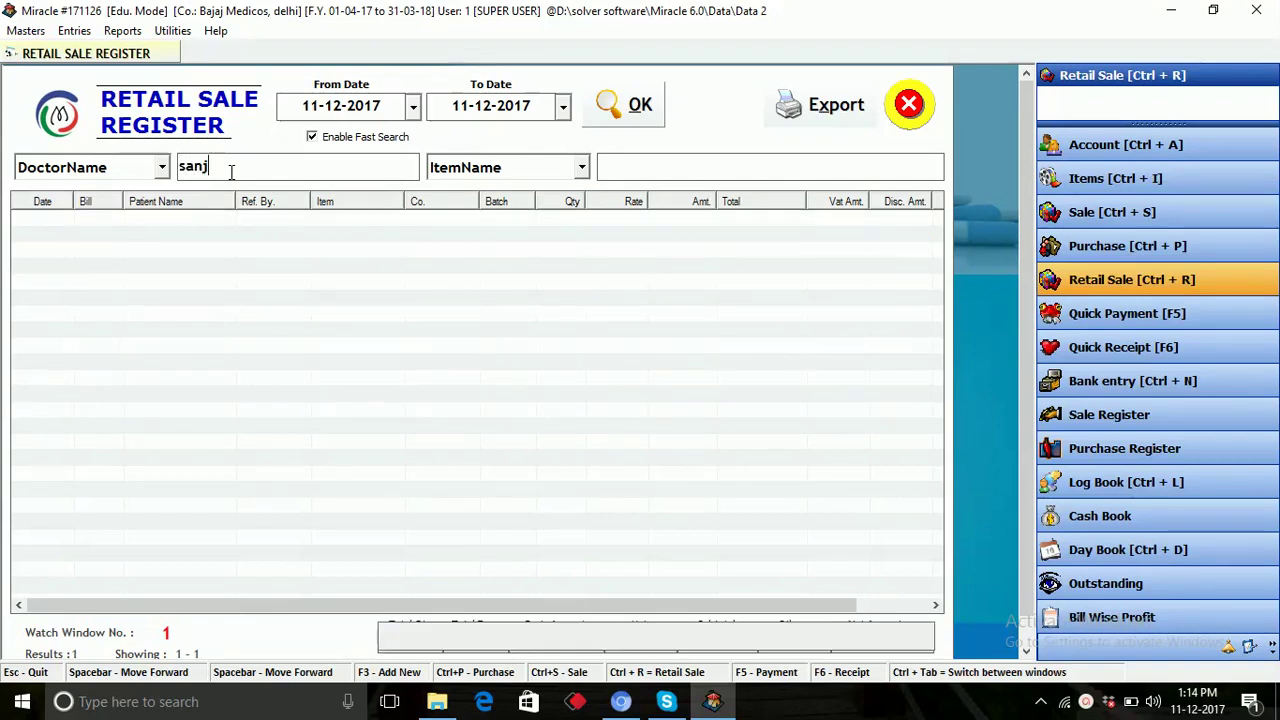
text(ee)
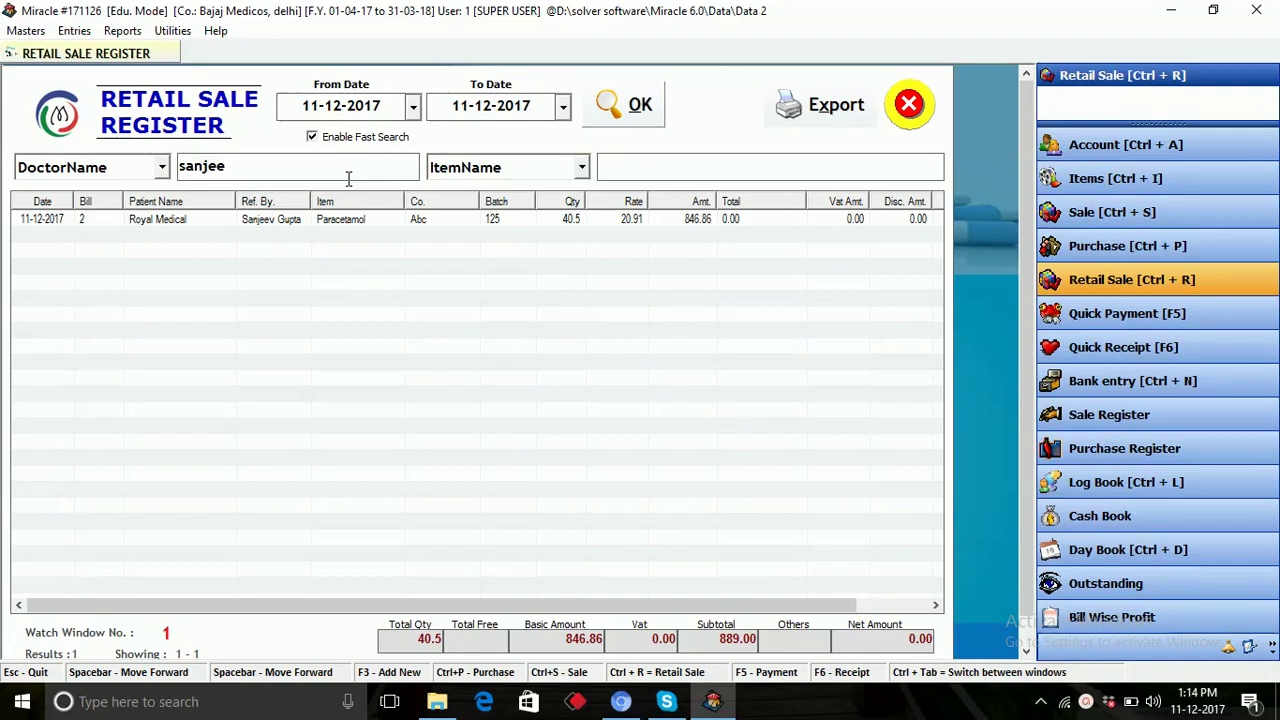
key(BackSpace)
key(BackSpace)
key(BackSpace)
key(BackSpace)
key(BackSpace)
key(BackSpace)
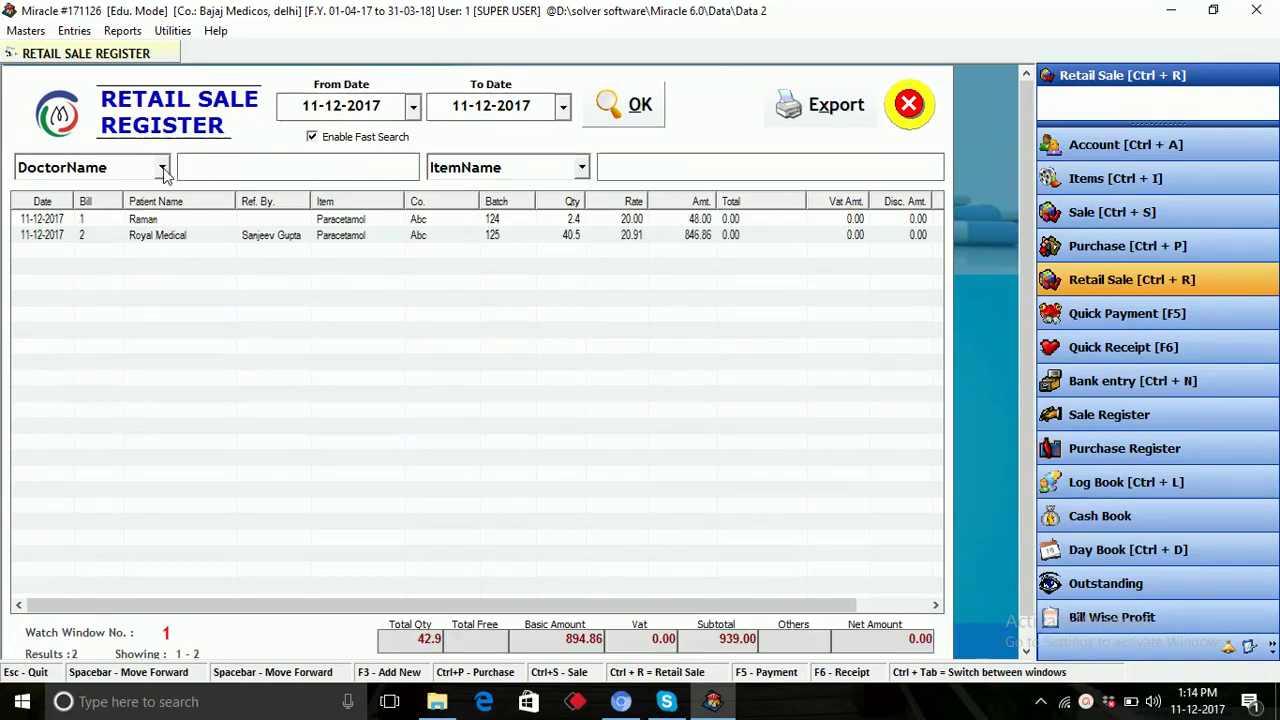
Check the ItemName search options unchanged and close the register showing bills 1 and 2 (subtotal 939.00).
click(162, 168)
click(162, 170)
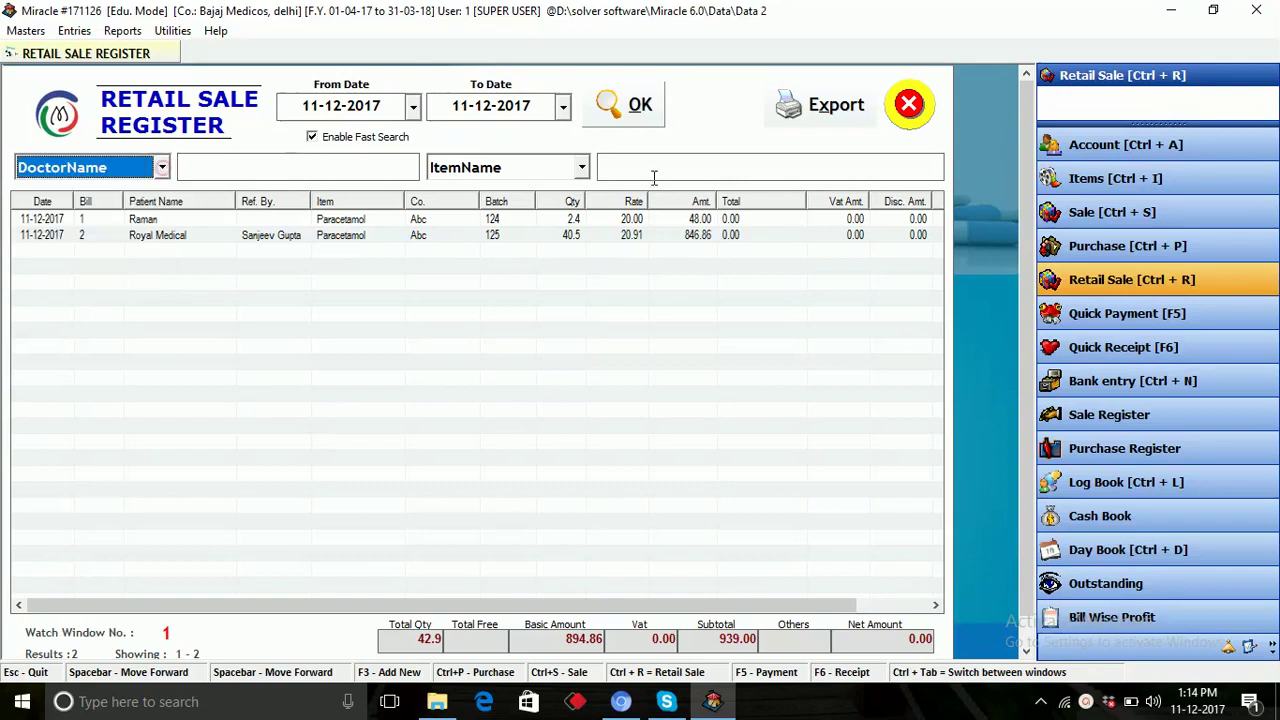
click(583, 168)
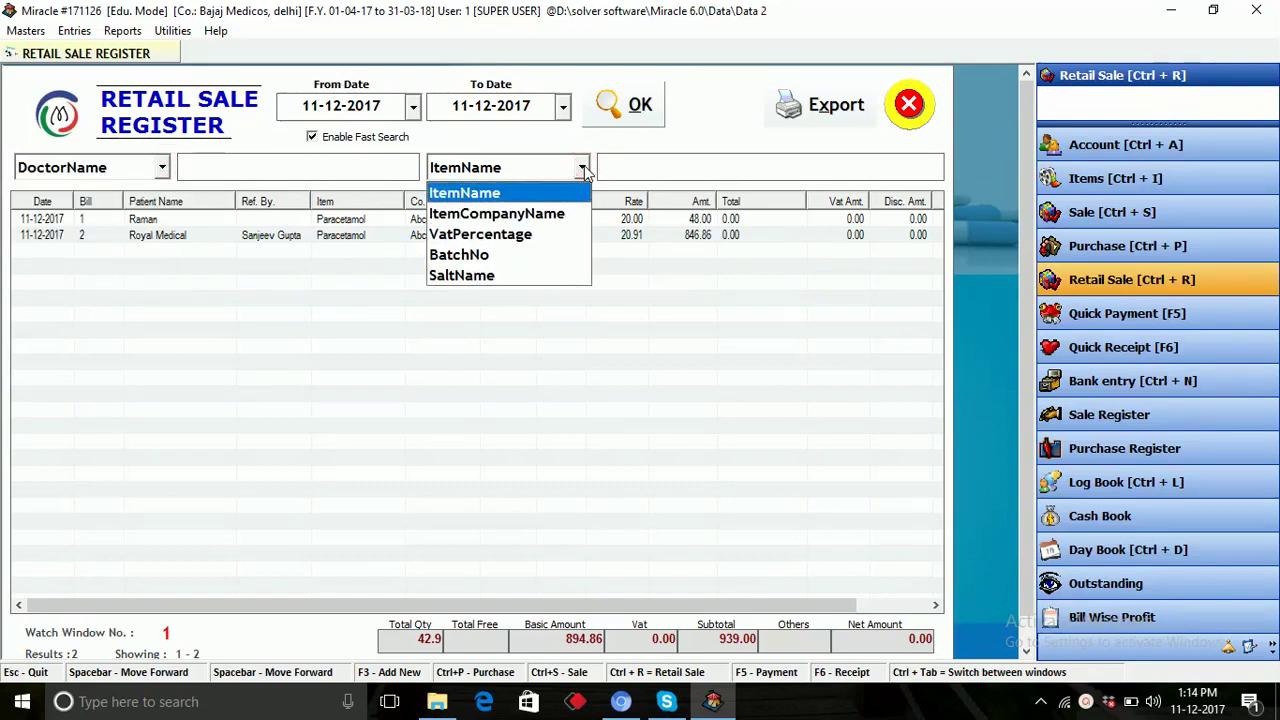
click(577, 348)
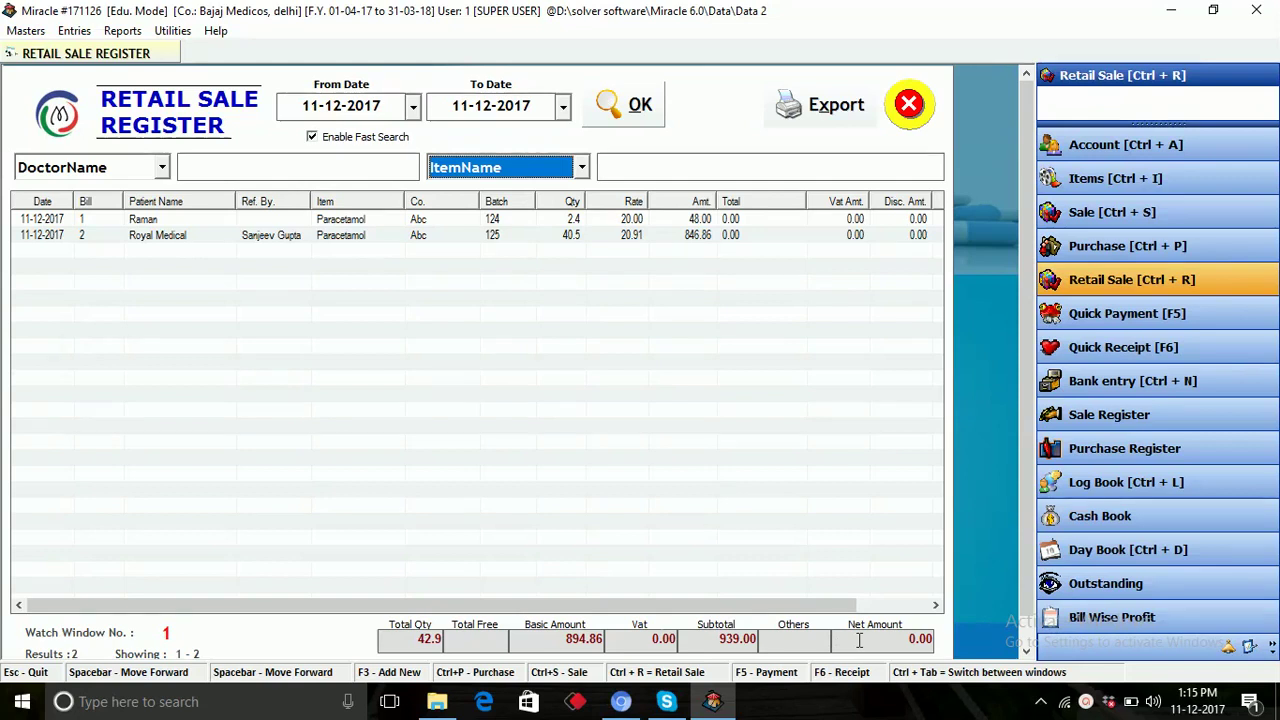
click(909, 104)
click(125, 32)
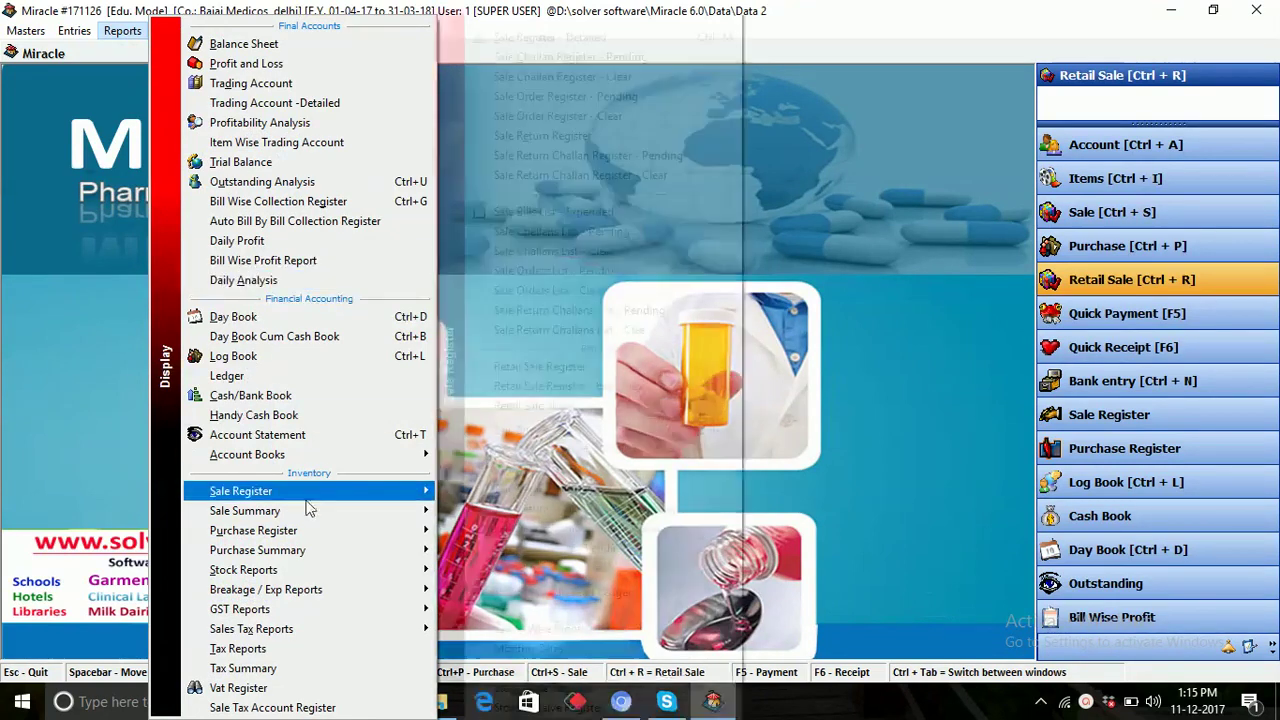
Load GSTR-1 B2C Small Invoices (Others) for 11-12-2017, check the 894.86 aggregate and 44.74 tax, then close.
mouse_move(335, 610)
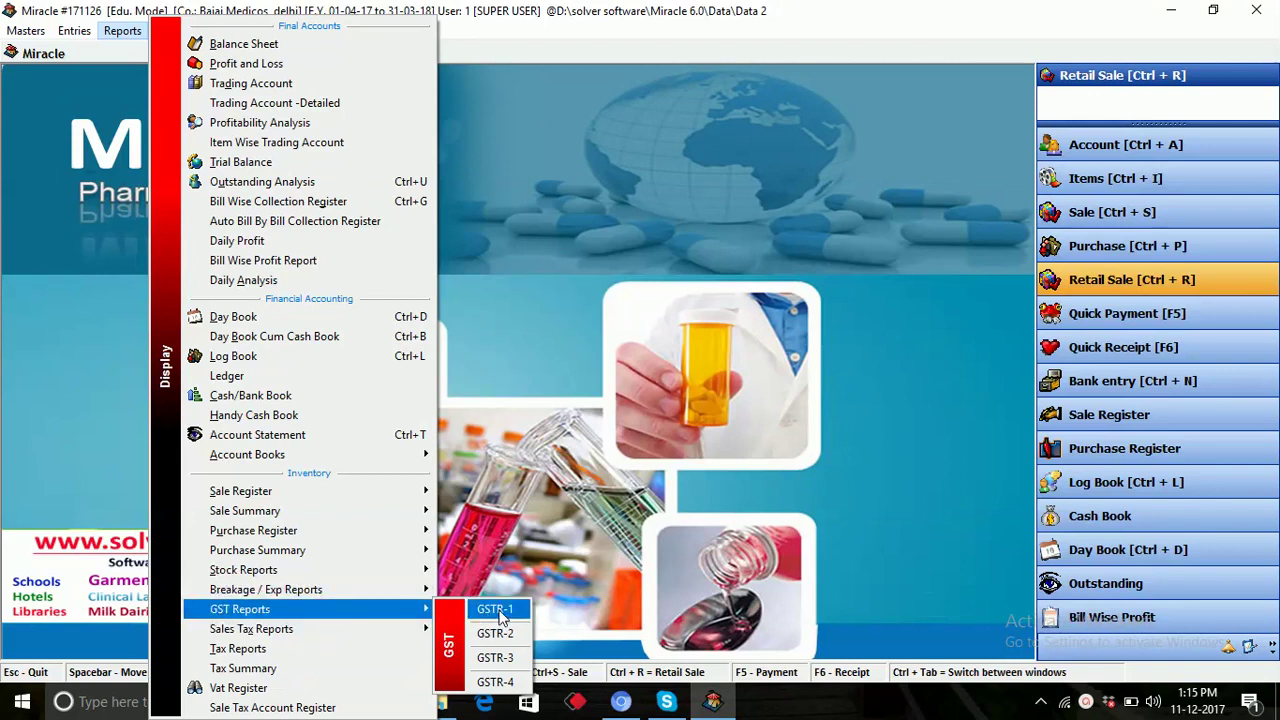
click(497, 610)
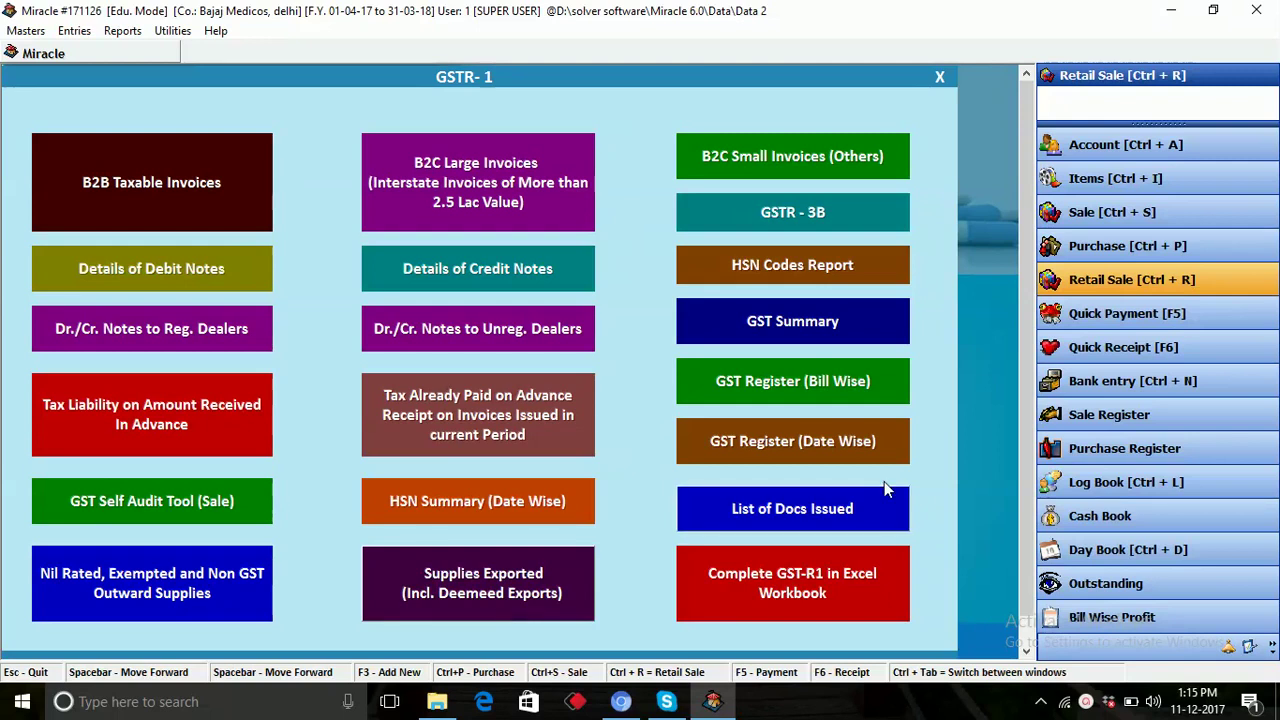
click(807, 165)
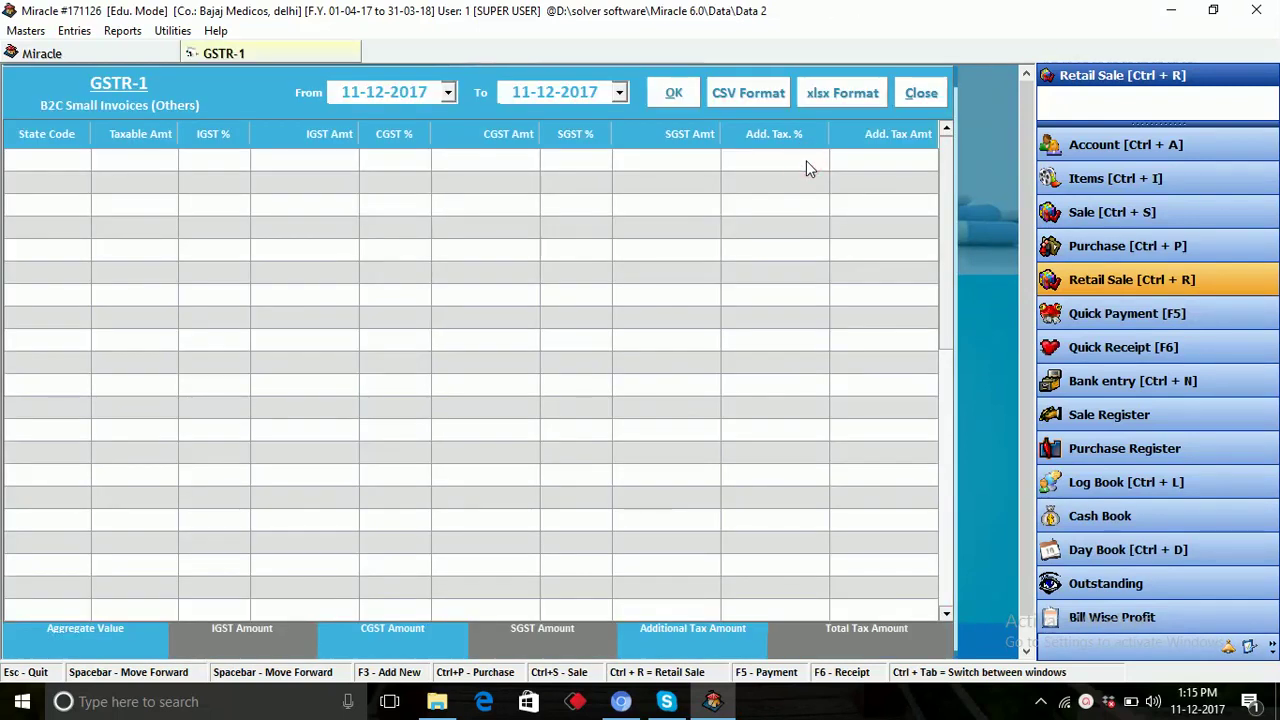
click(673, 98)
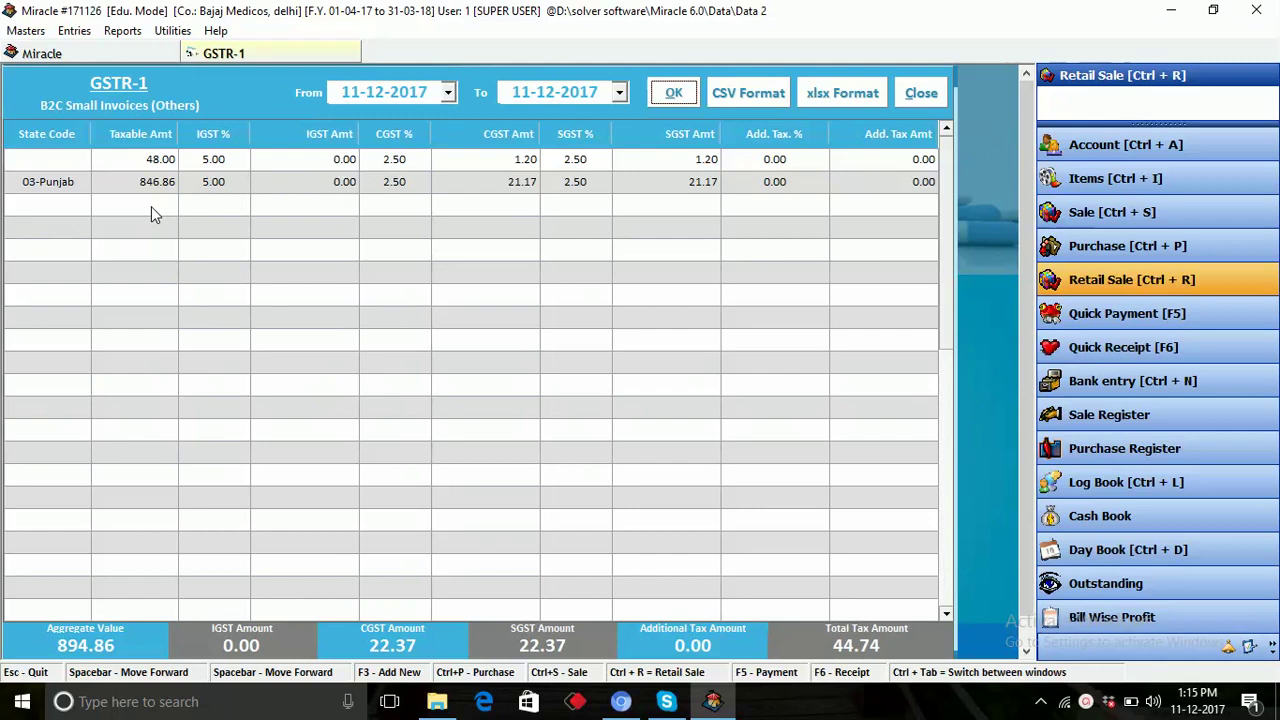
click(921, 93)
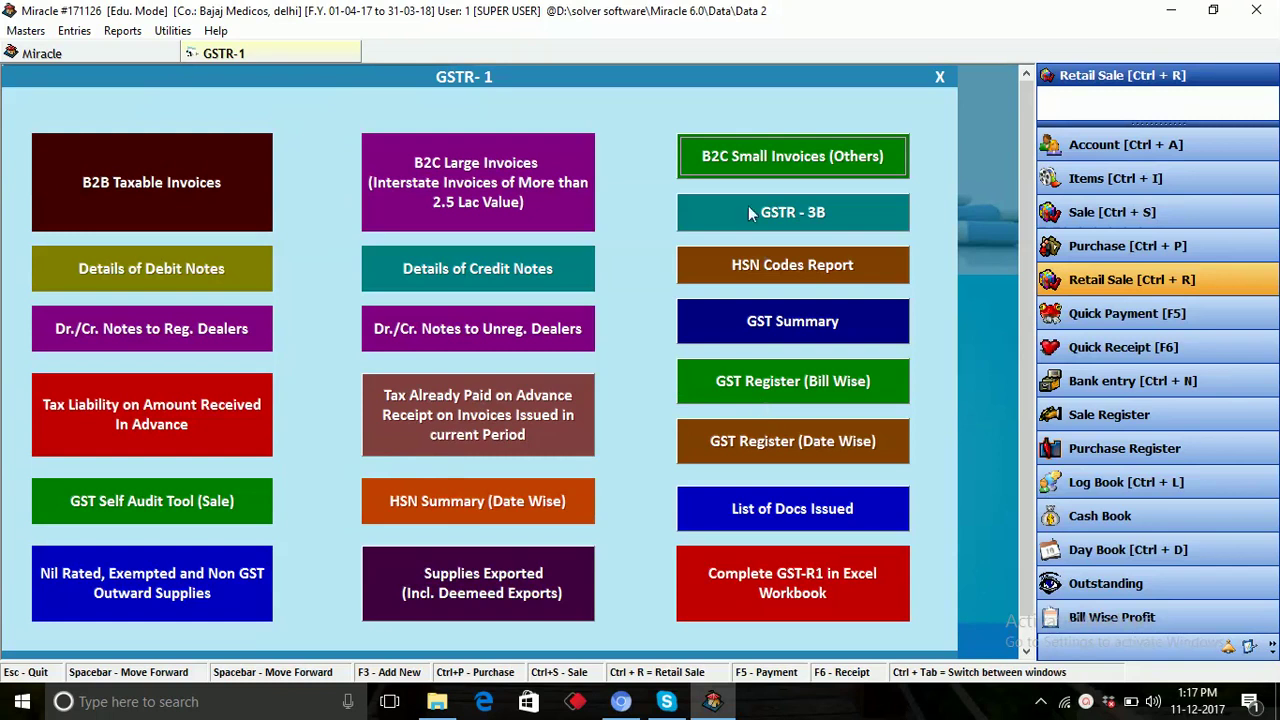
click(940, 77)
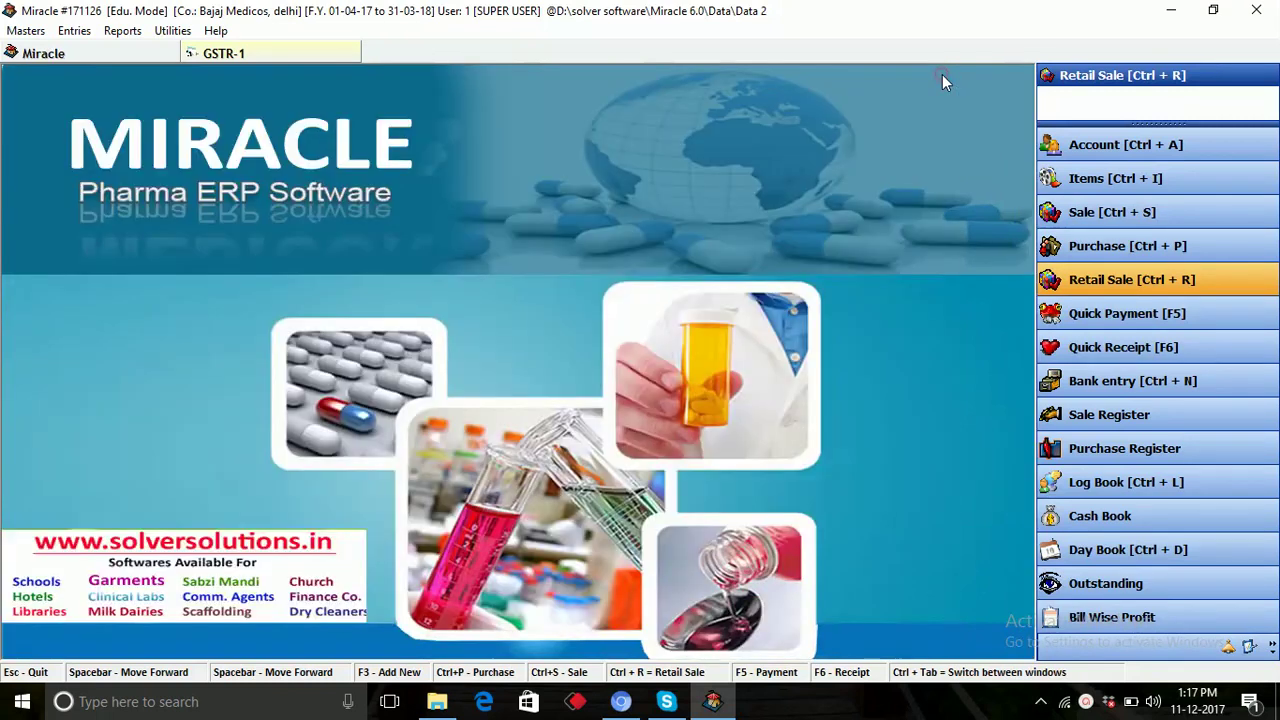
Check receivable (428310.00) and then payable balances as on 11-12-2017 in Outstanding Analysis, then close it.
click(123, 31)
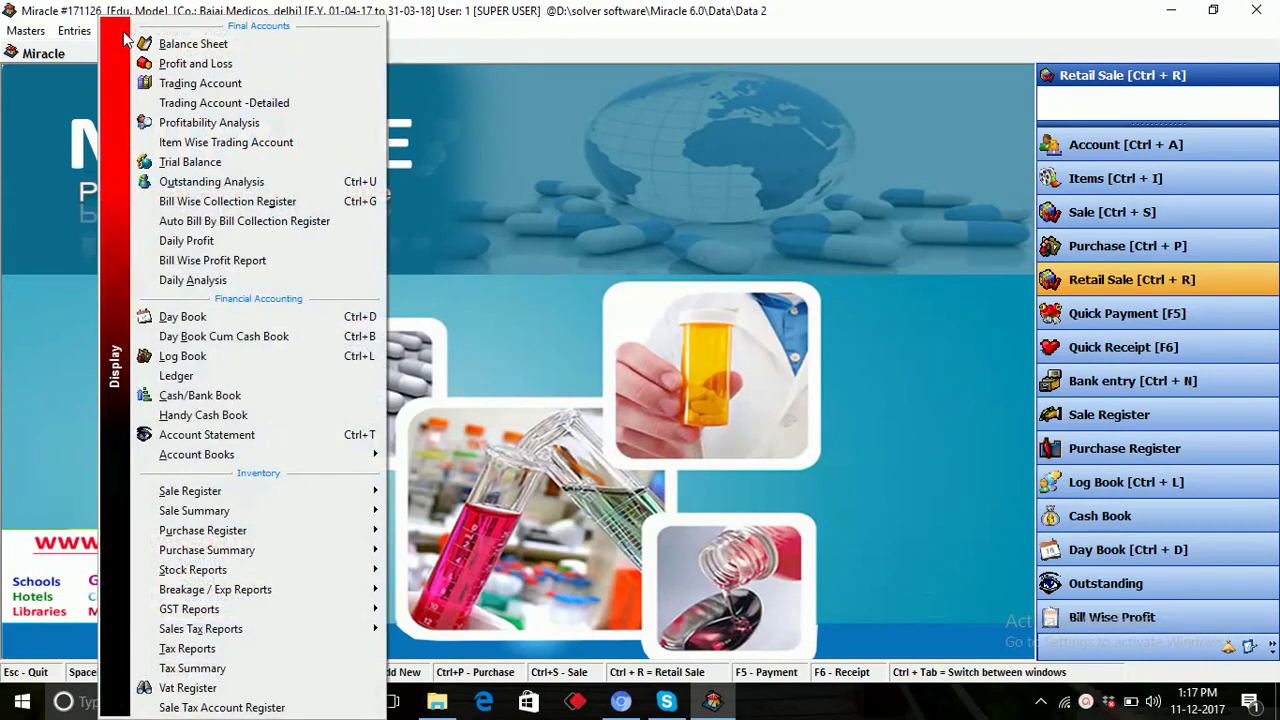
click(297, 184)
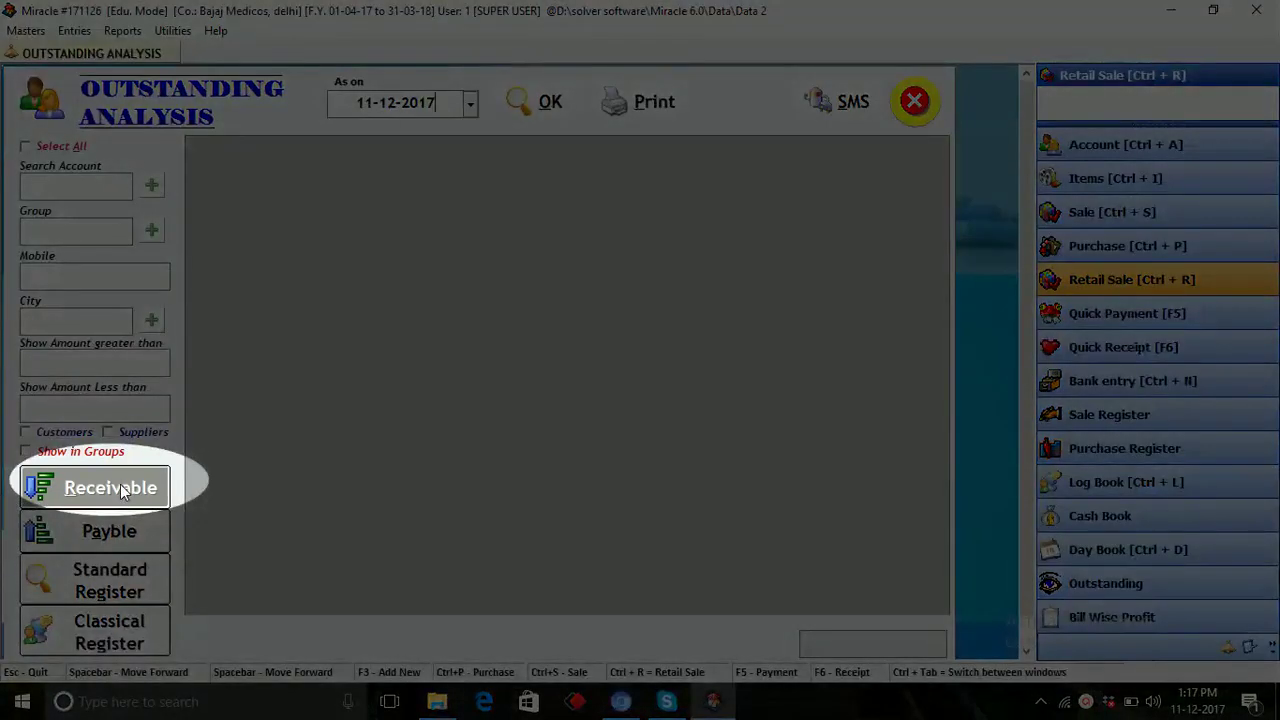
click(112, 487)
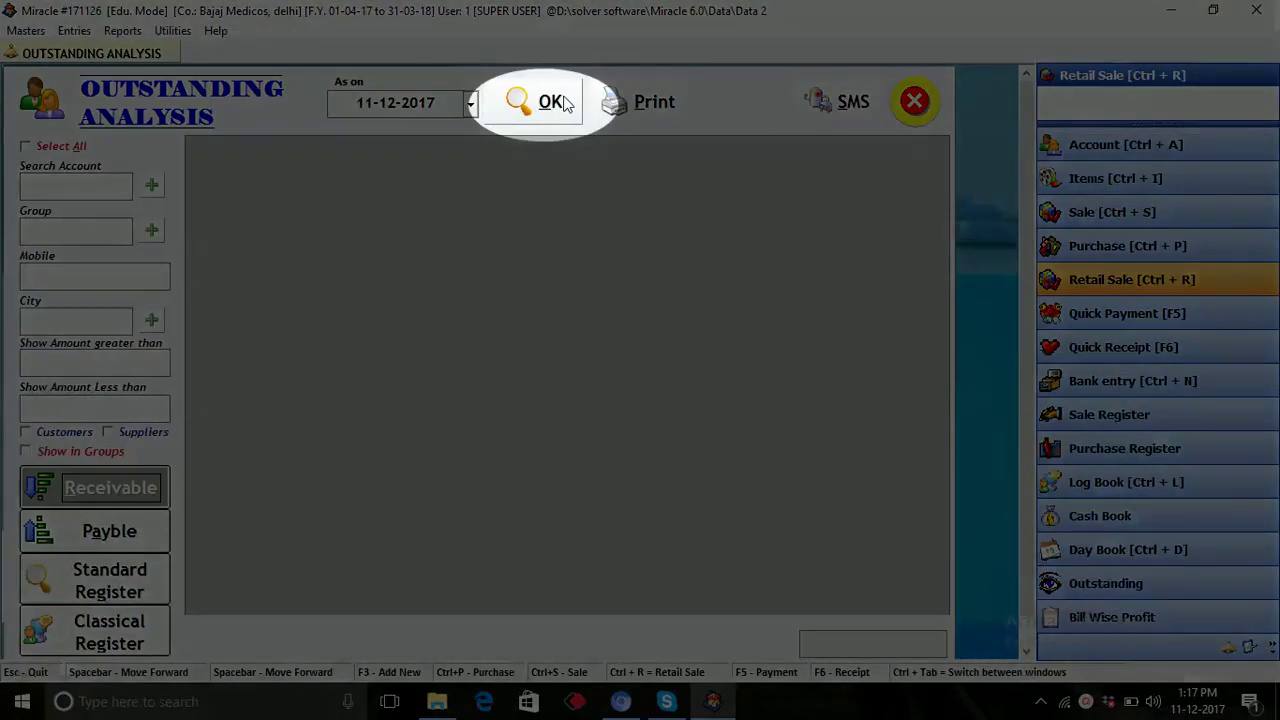
click(565, 103)
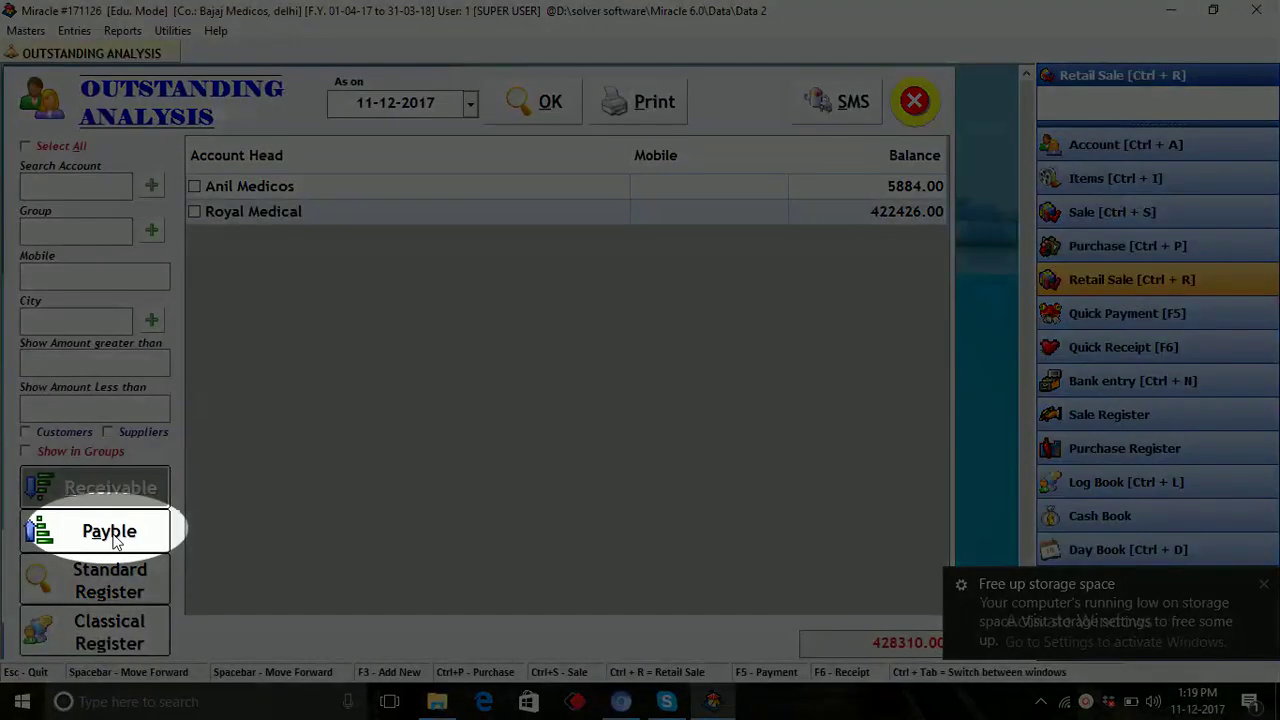
click(113, 536)
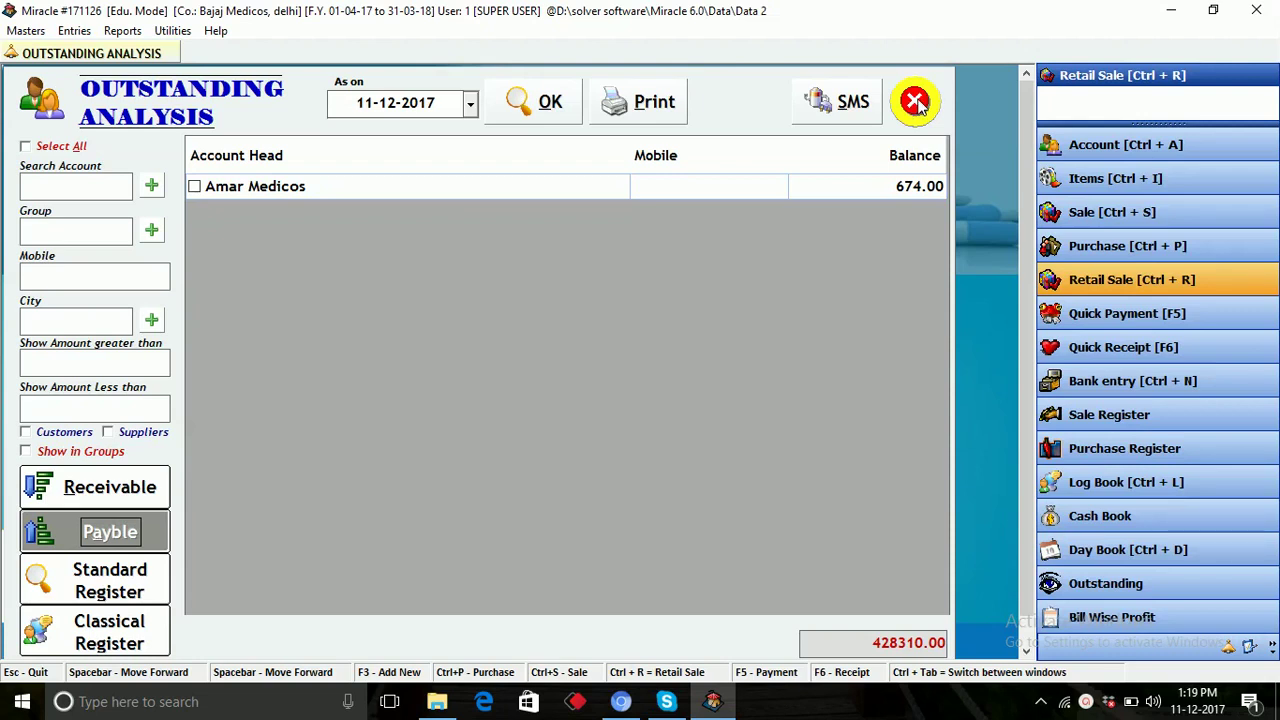
click(916, 102)
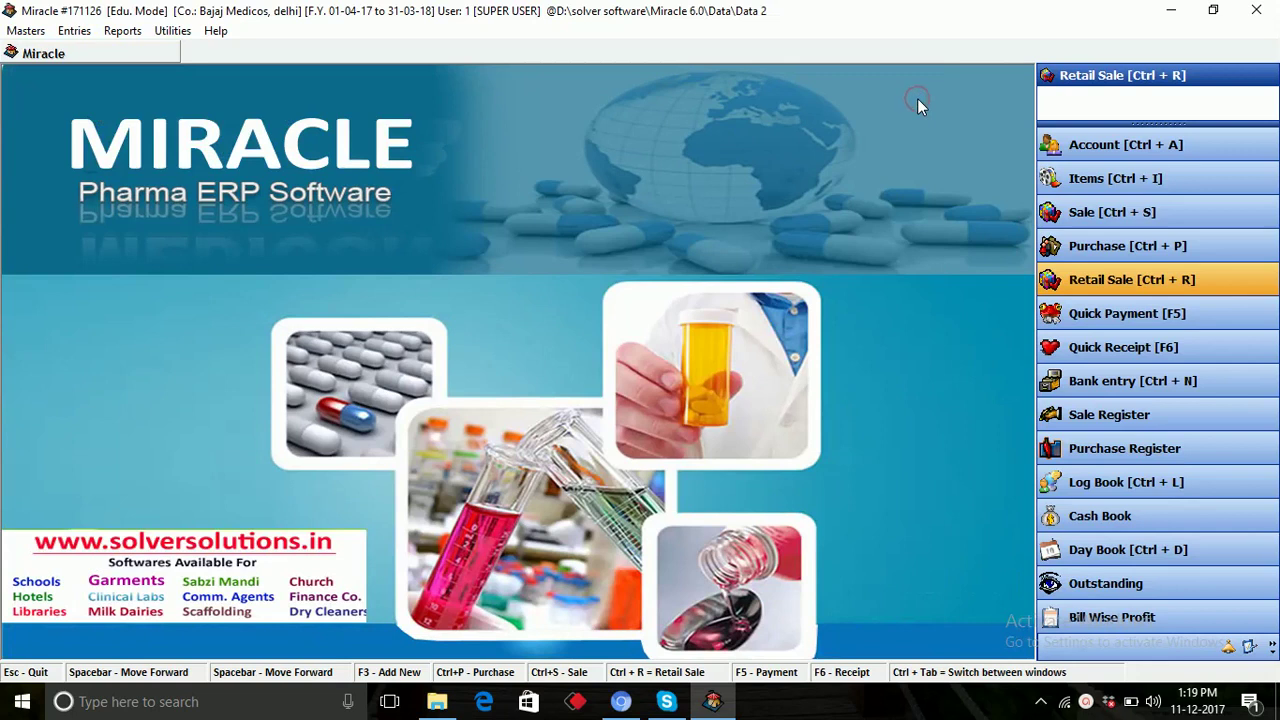